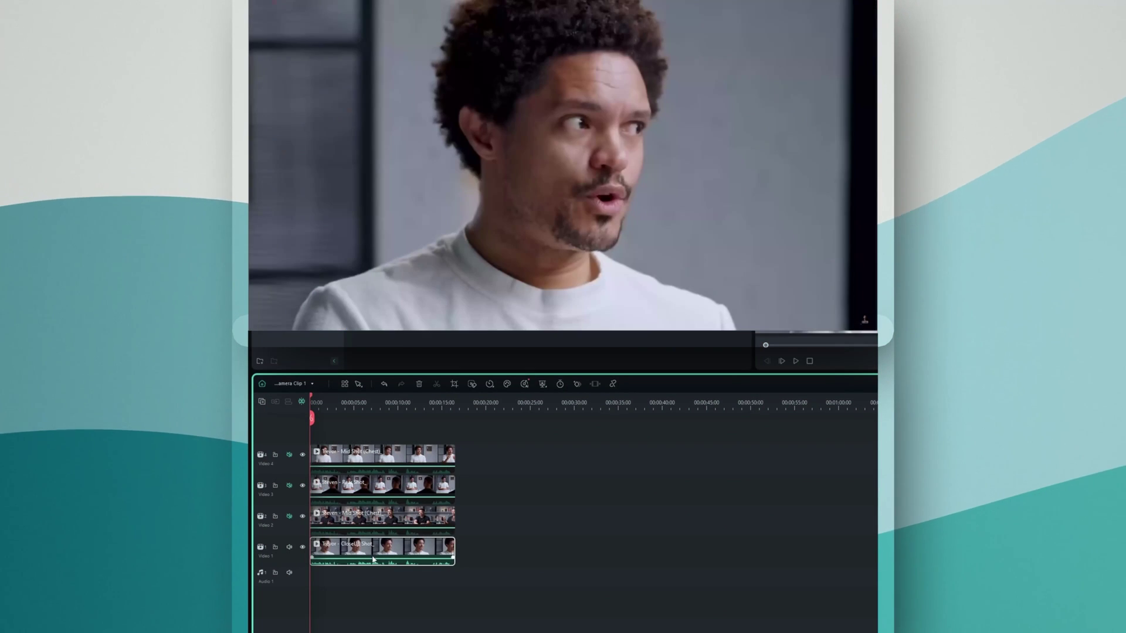
Preview different camera angles by switching between the multicam tracks.
click(381, 516)
click(387, 485)
click(394, 451)
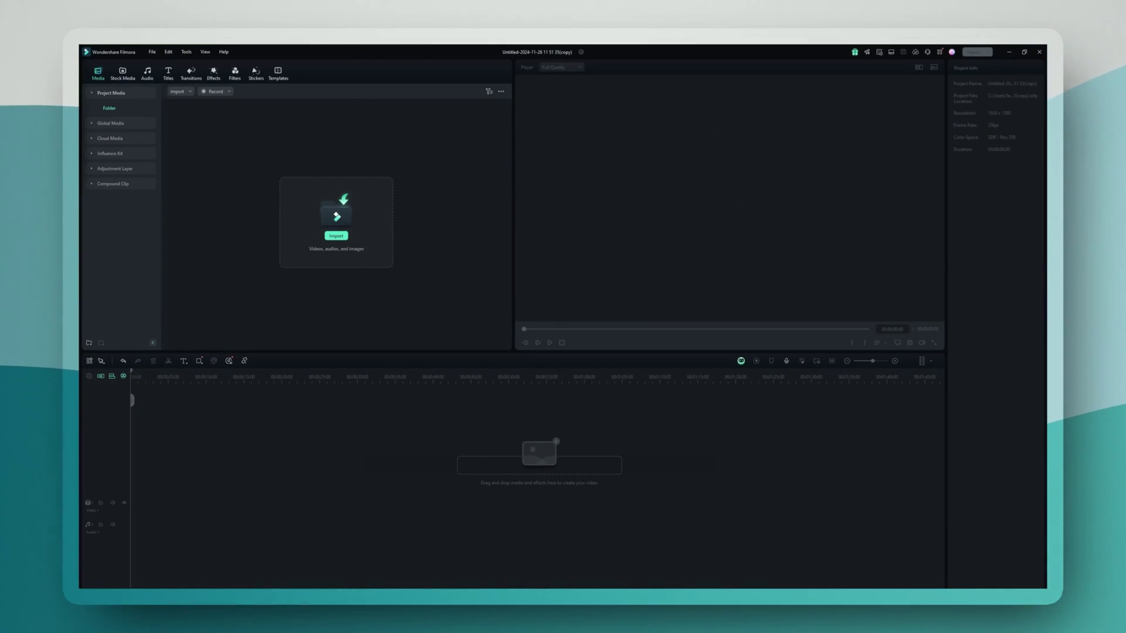
Import the four camera clips and combine them into Multi-Camera Clip 1, synced by Audio.
drag(299, 194, 336, 222)
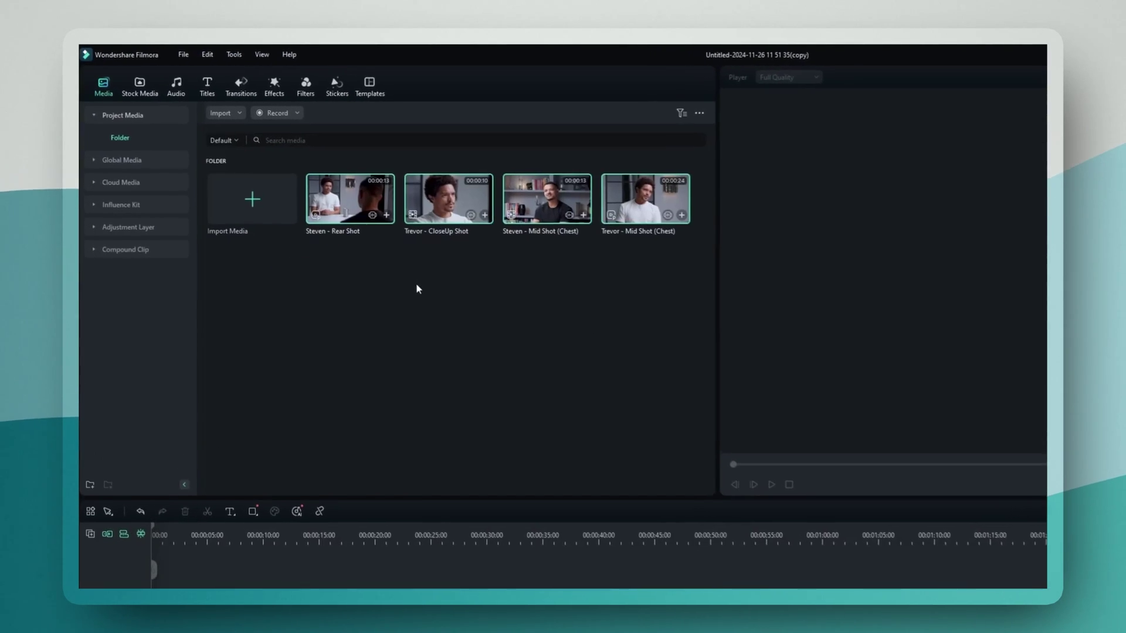
drag(347, 264, 689, 215)
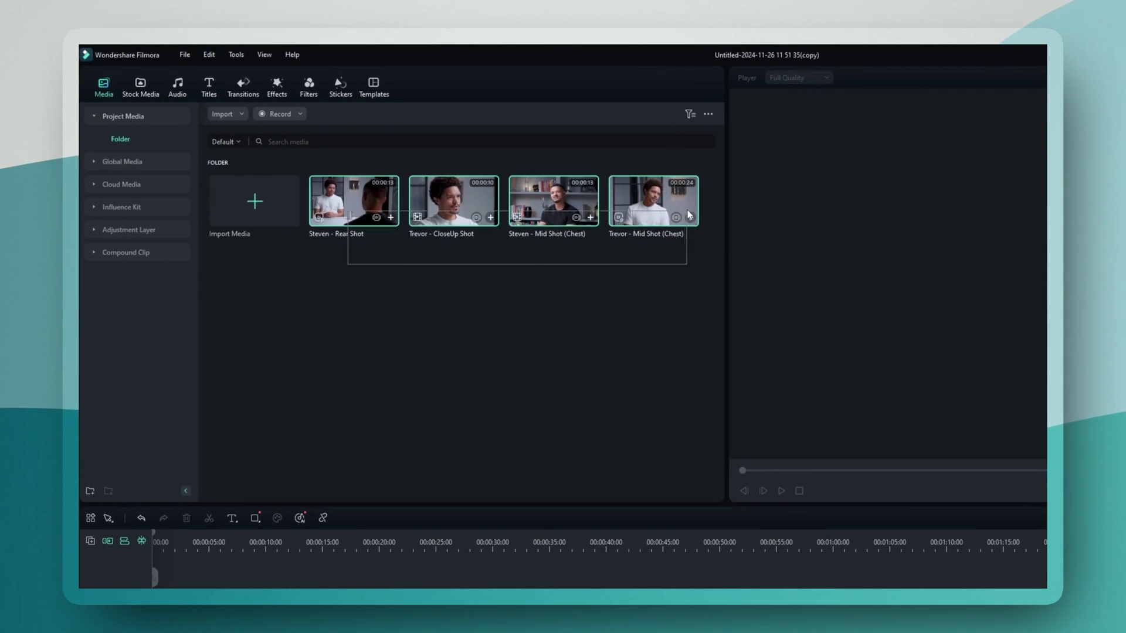
right_click(675, 199)
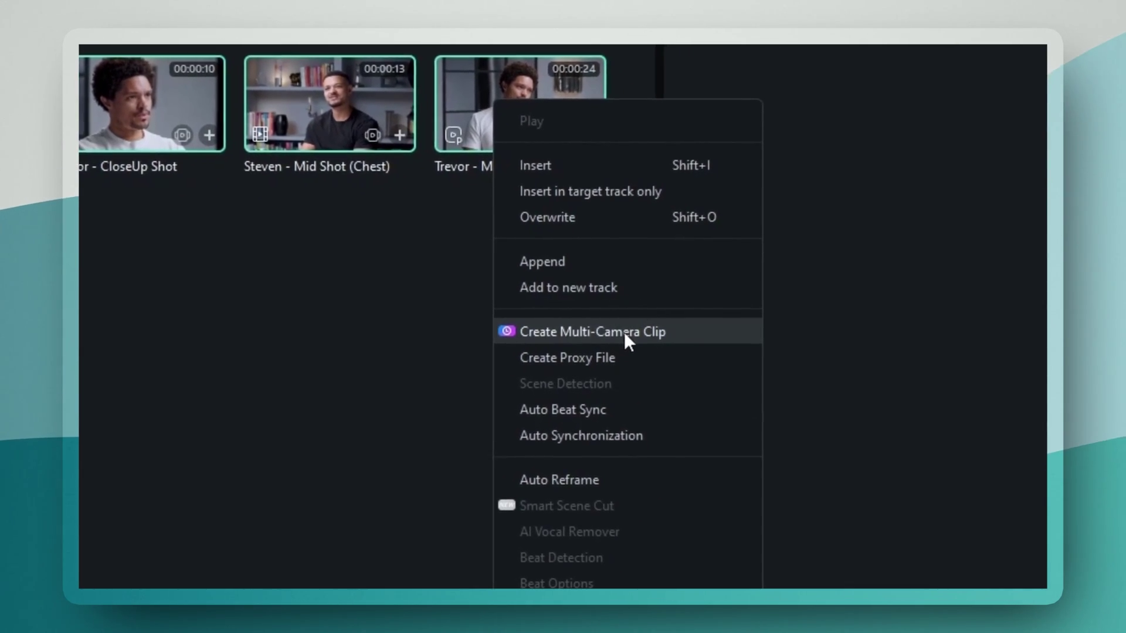
click(637, 330)
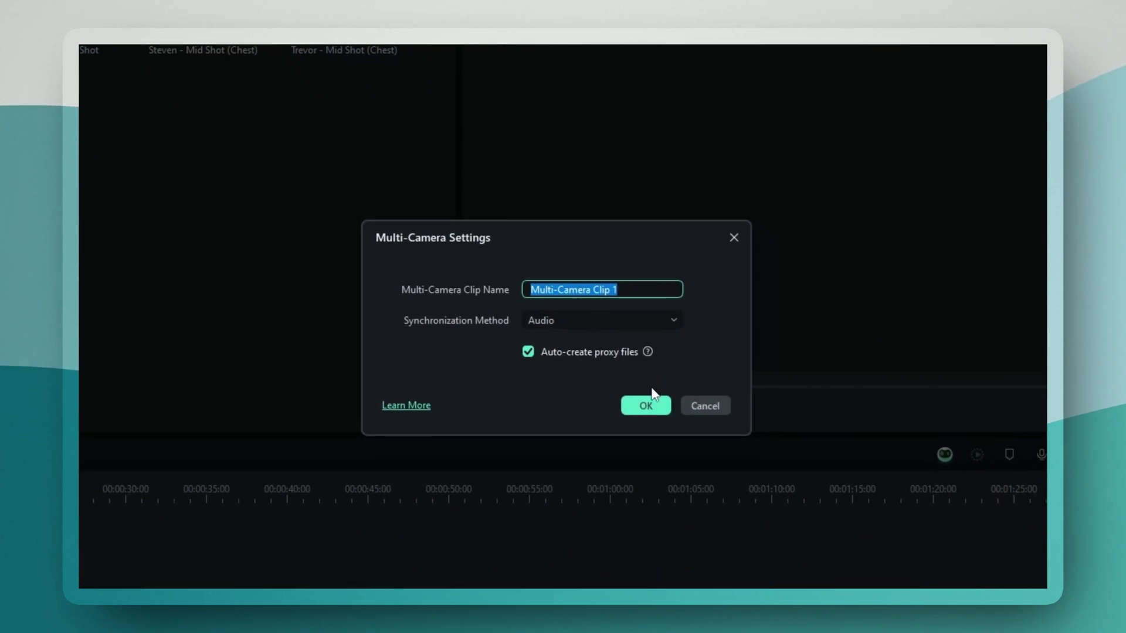
click(648, 323)
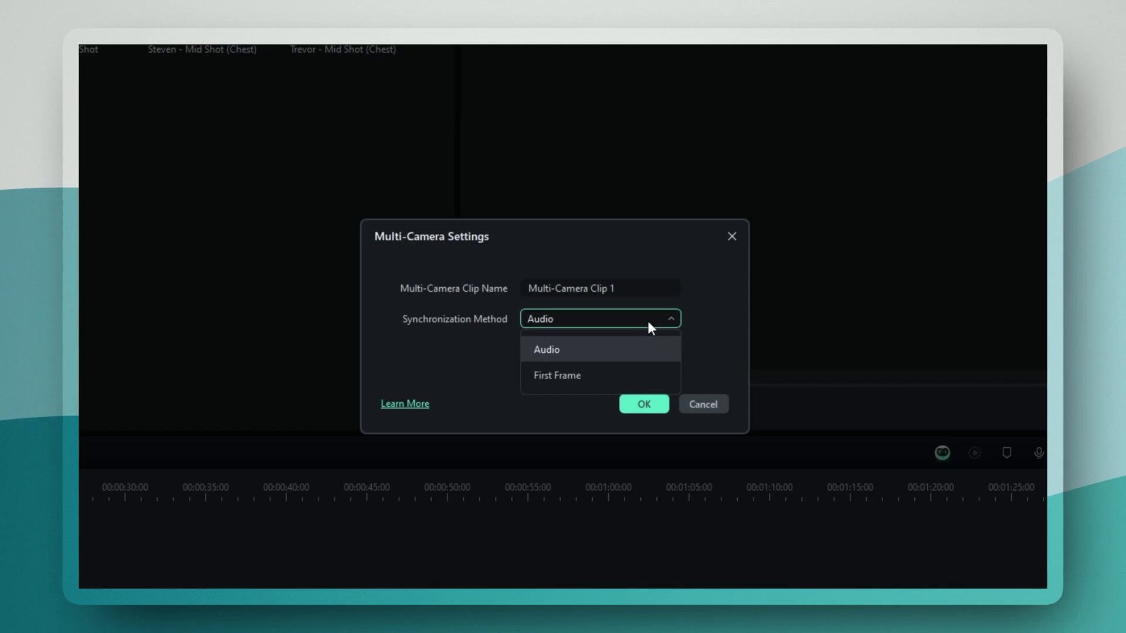
click(568, 378)
click(582, 320)
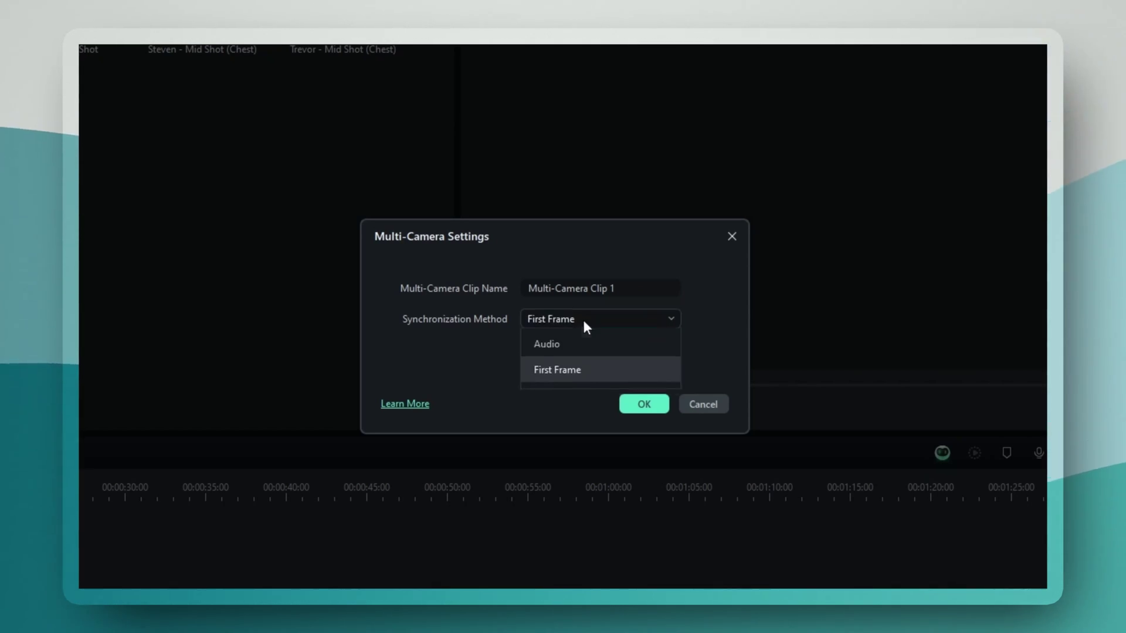
click(575, 348)
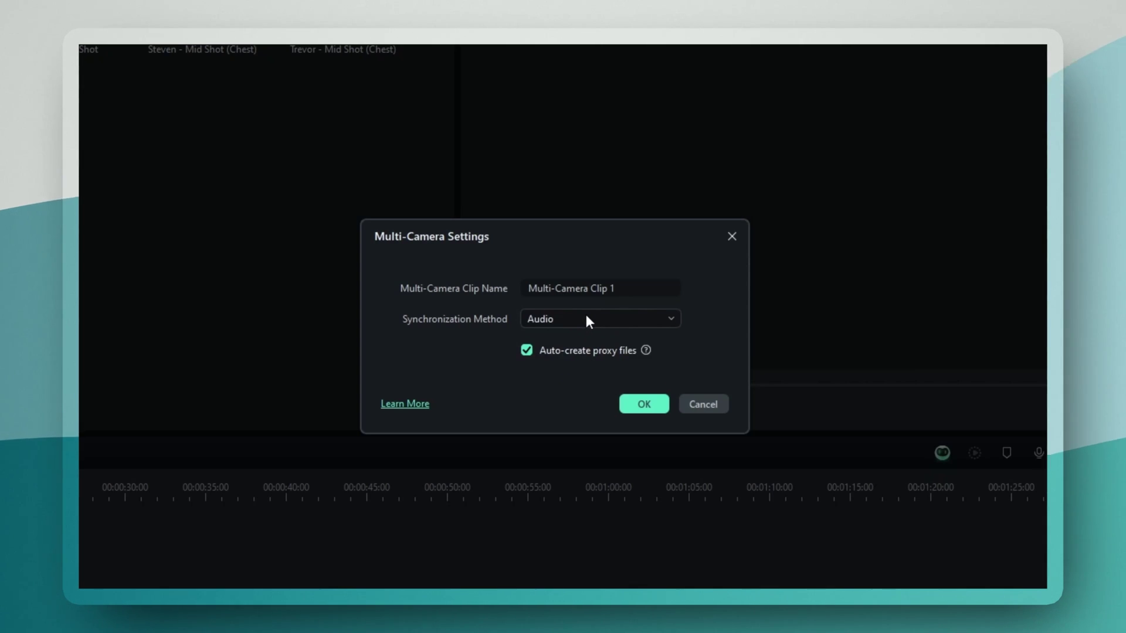
click(644, 404)
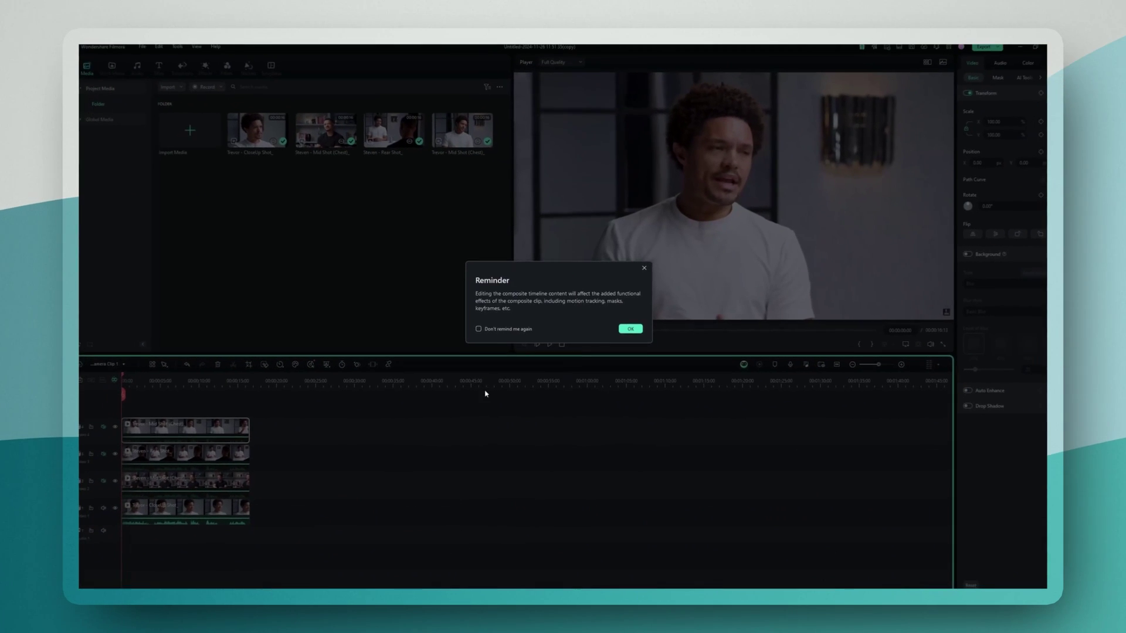
Dismiss the sync reminder and cut between the camera angles on tracks 1 to 4.
click(632, 329)
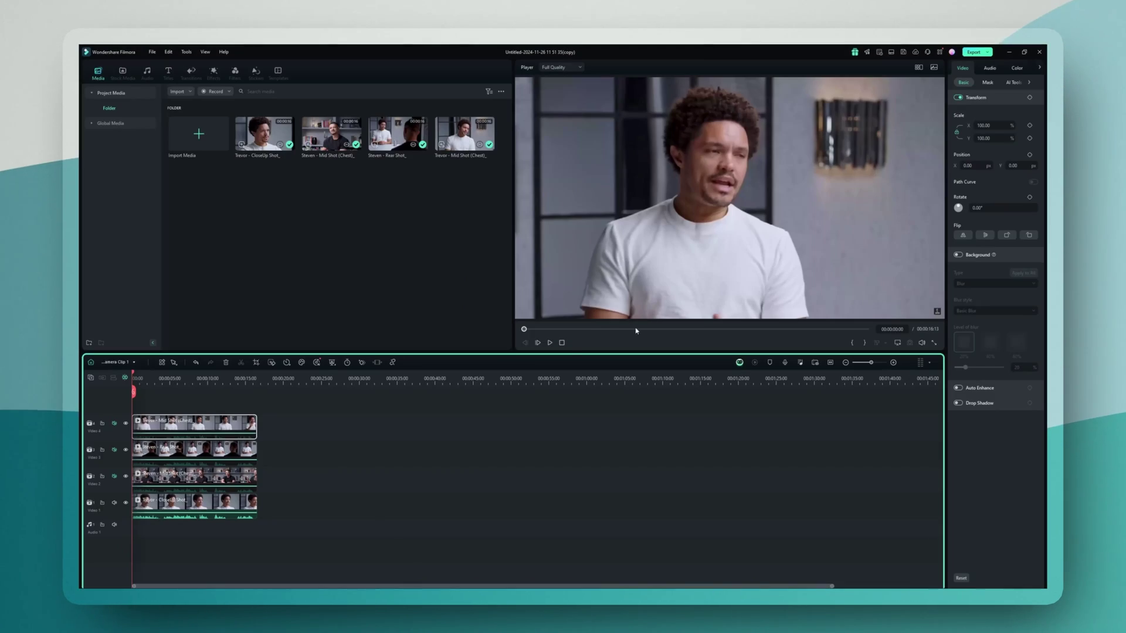
click(196, 459)
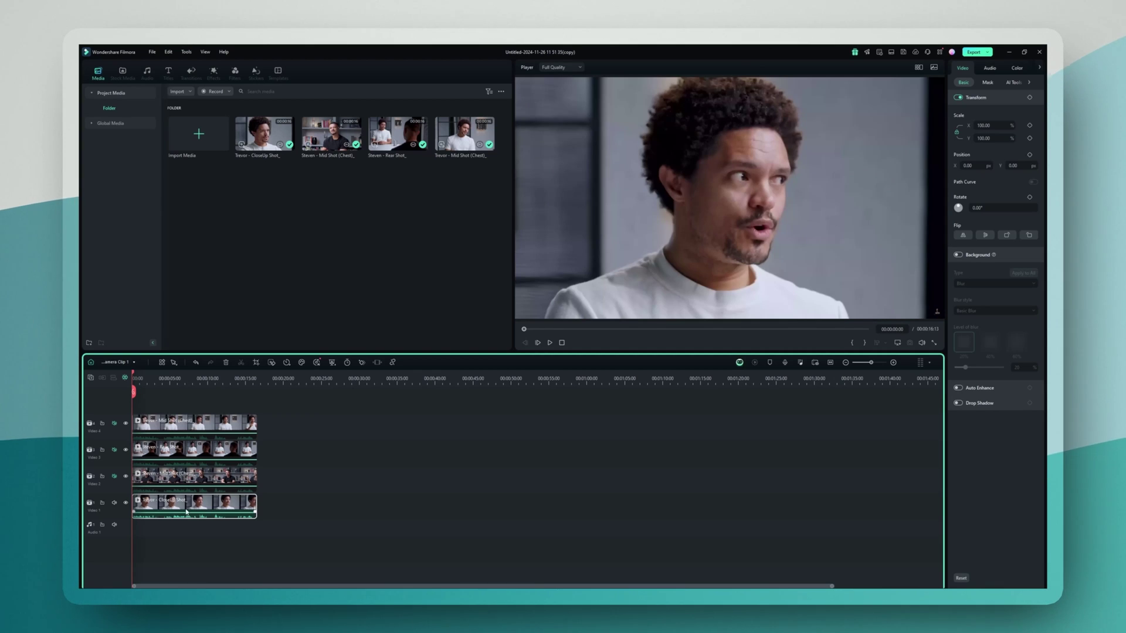
click(191, 479)
click(198, 451)
click(204, 420)
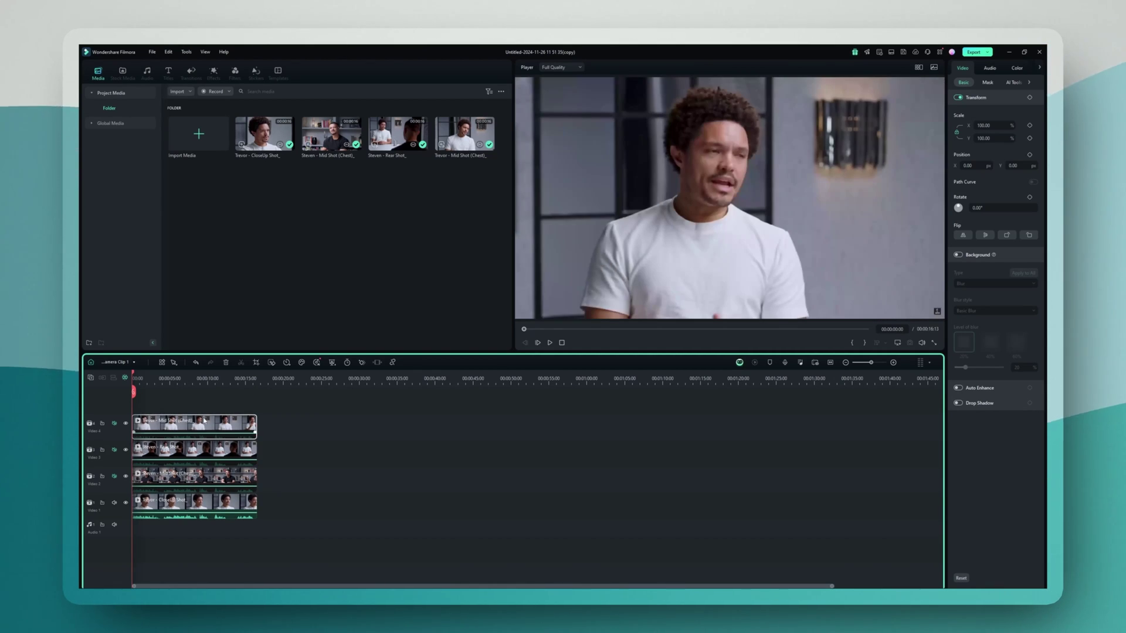
Restart playback and cut to Rear Shot, Mid Shot, Trevor close-up, Mid Shot, then Rear Shot.
key(space)
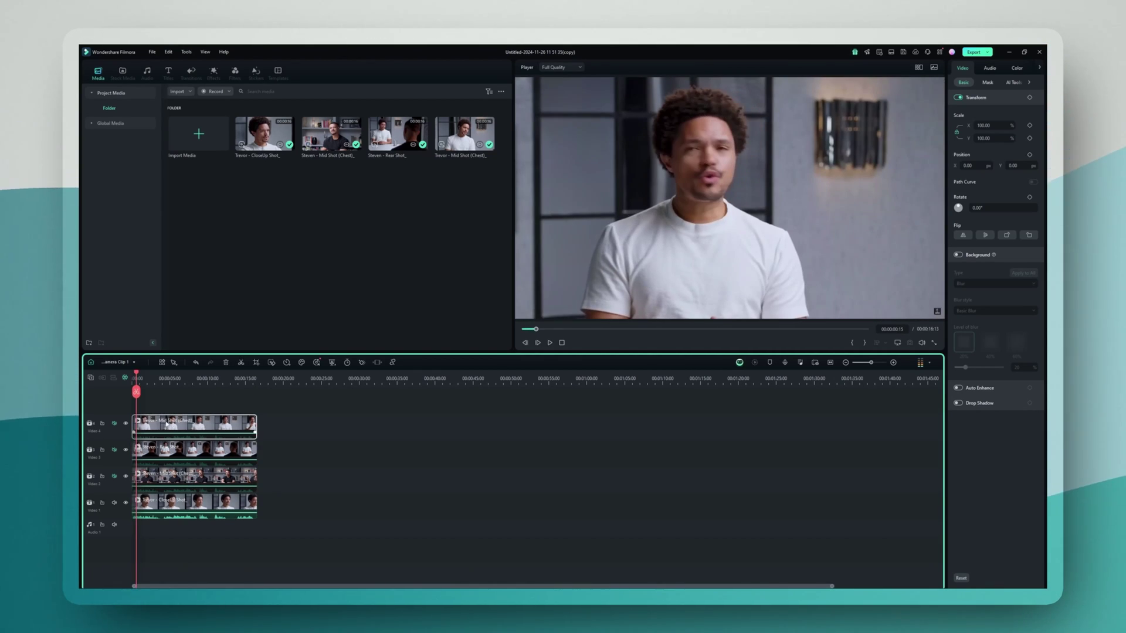
key(space)
click(195, 451)
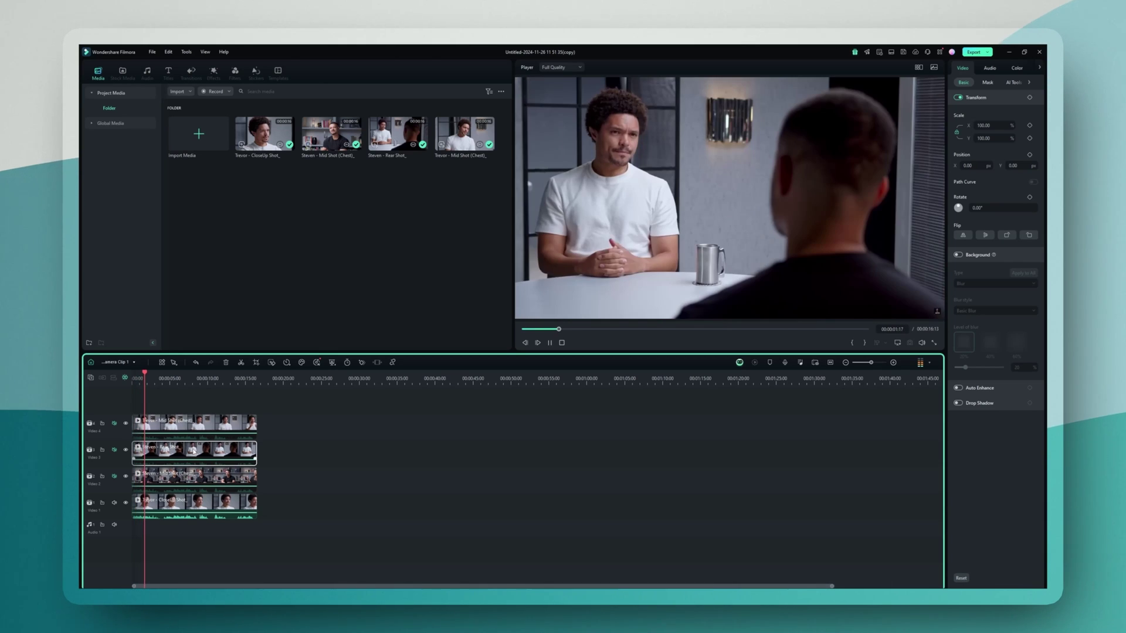
click(209, 483)
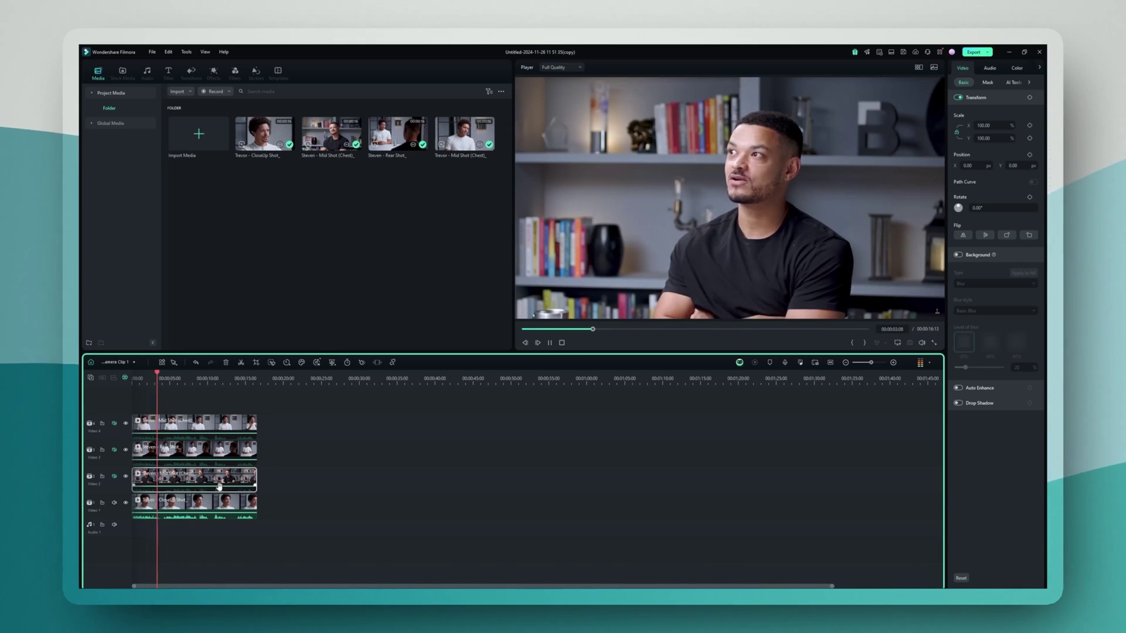
click(218, 503)
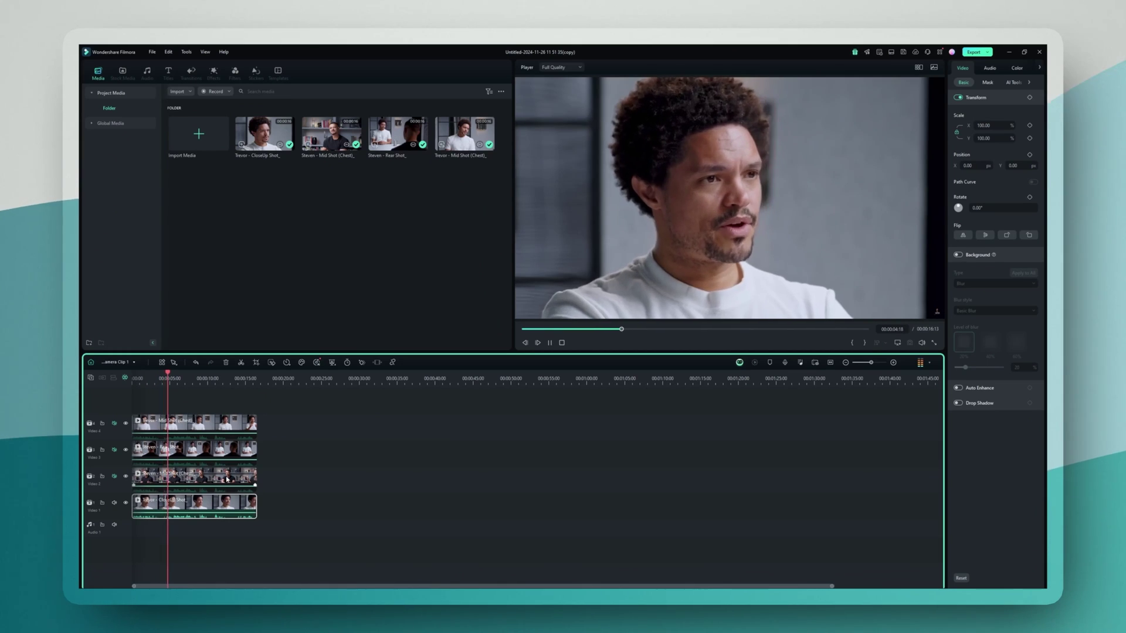
click(227, 479)
click(243, 452)
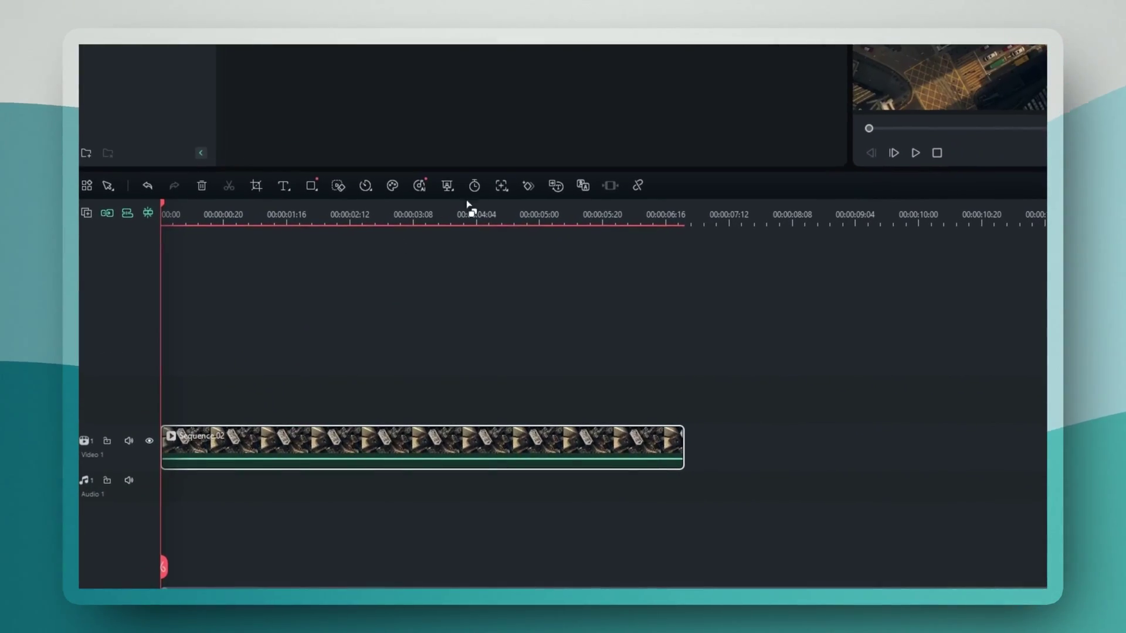
Enable Planar Tracking and fit the tracking box around the long rooftop building.
click(499, 187)
click(524, 225)
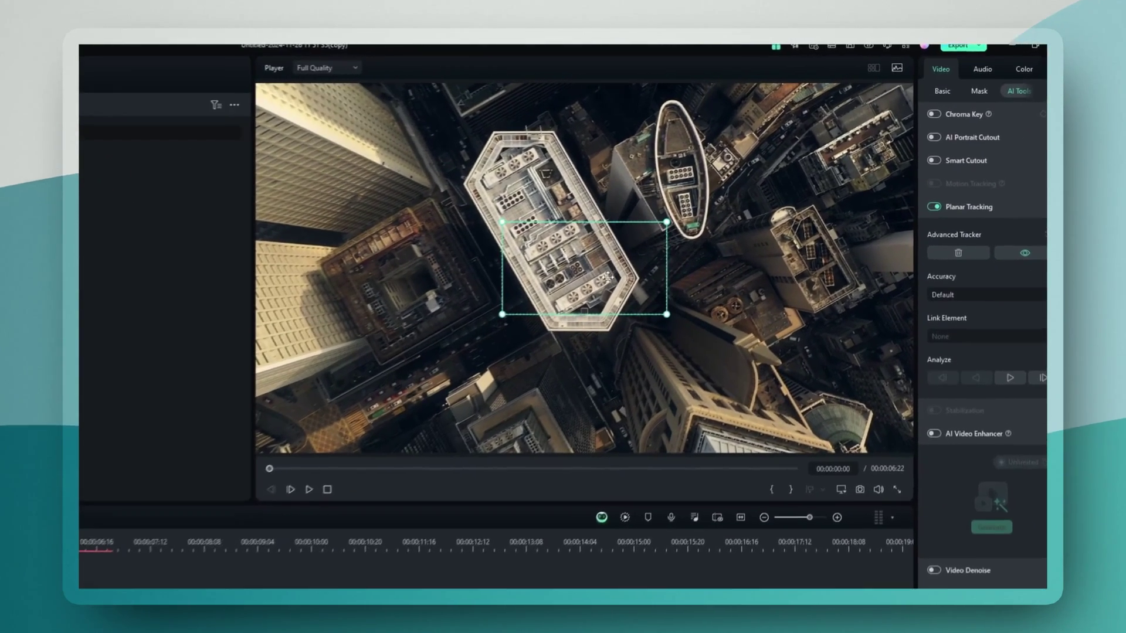
drag(680, 234, 627, 142)
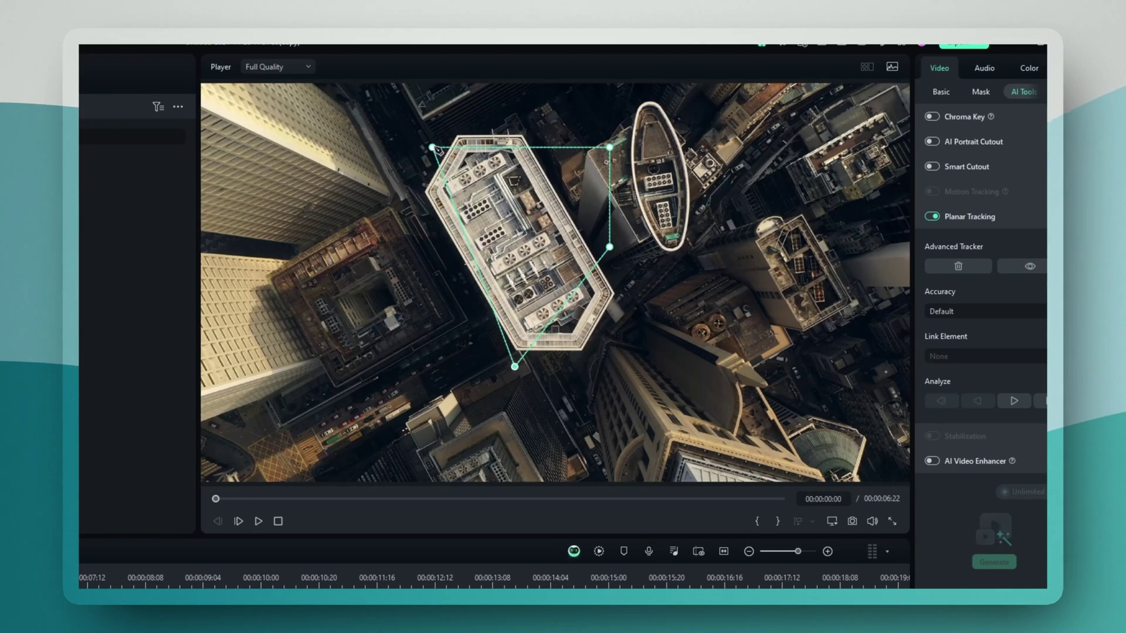
drag(434, 147, 400, 165)
drag(610, 147, 519, 101)
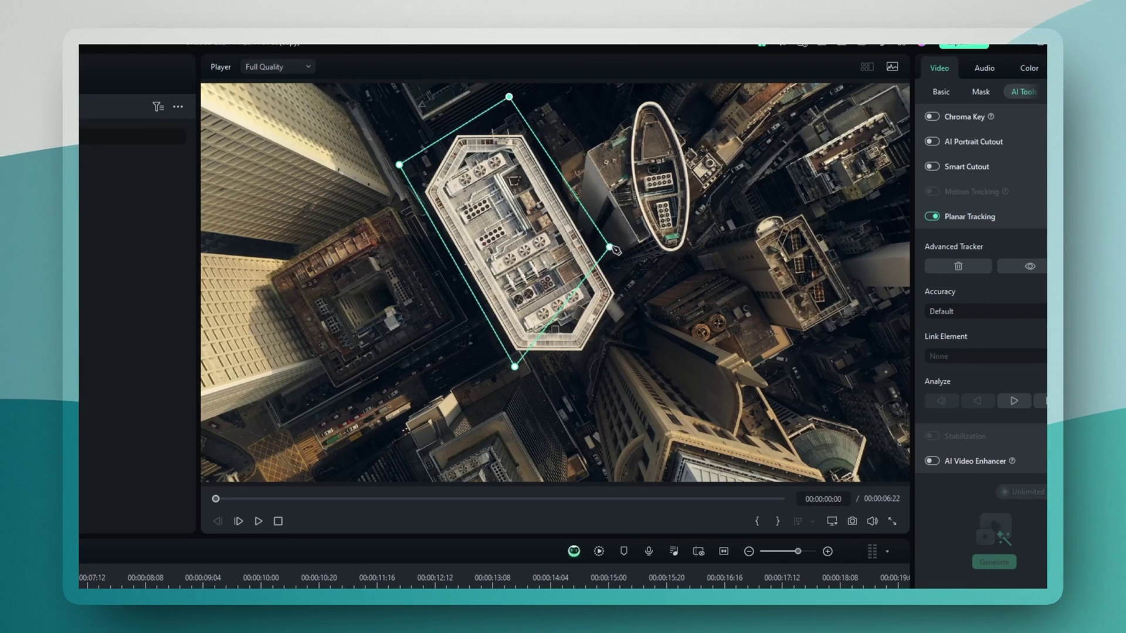
drag(614, 251, 647, 325)
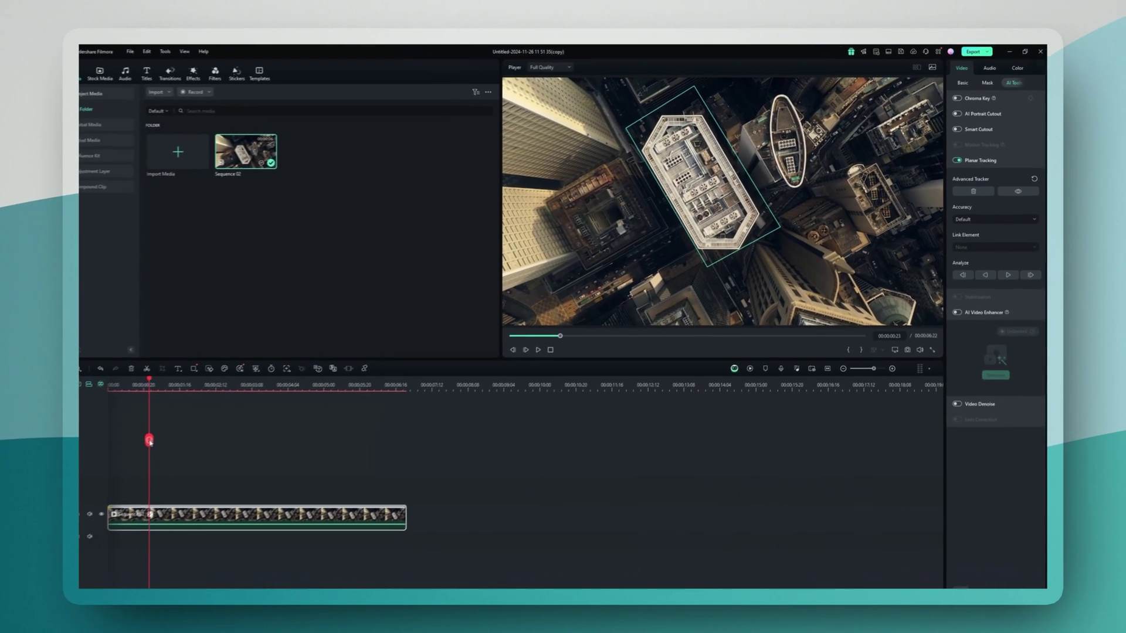
drag(135, 430, 123, 435)
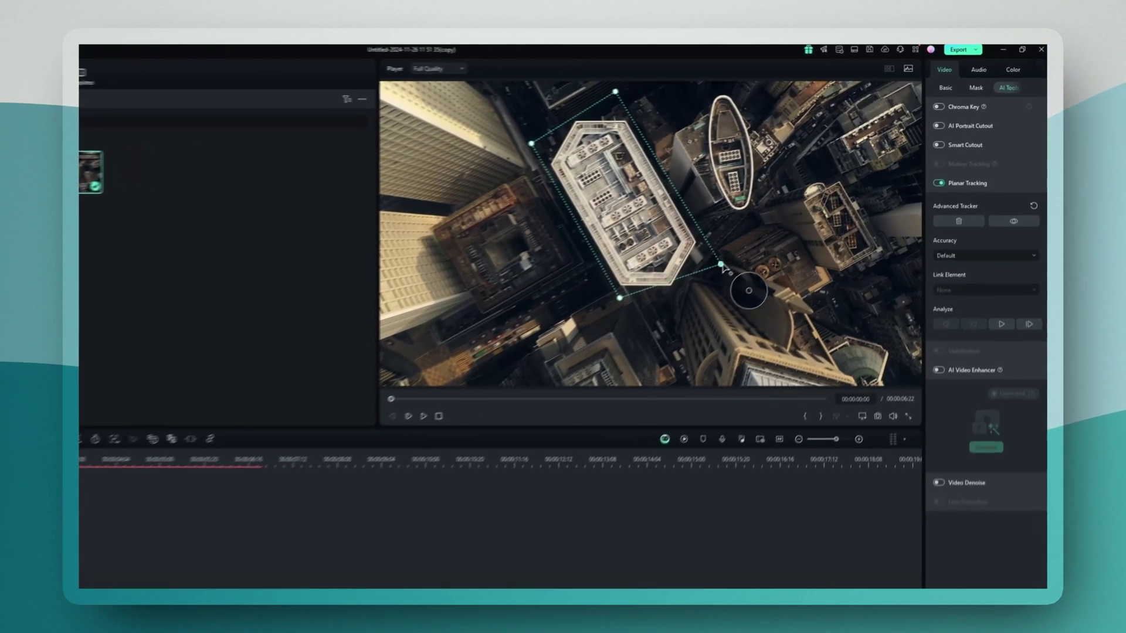
Set tracking accuracy to High and analyse the rooftop track forward.
click(997, 215)
click(1001, 261)
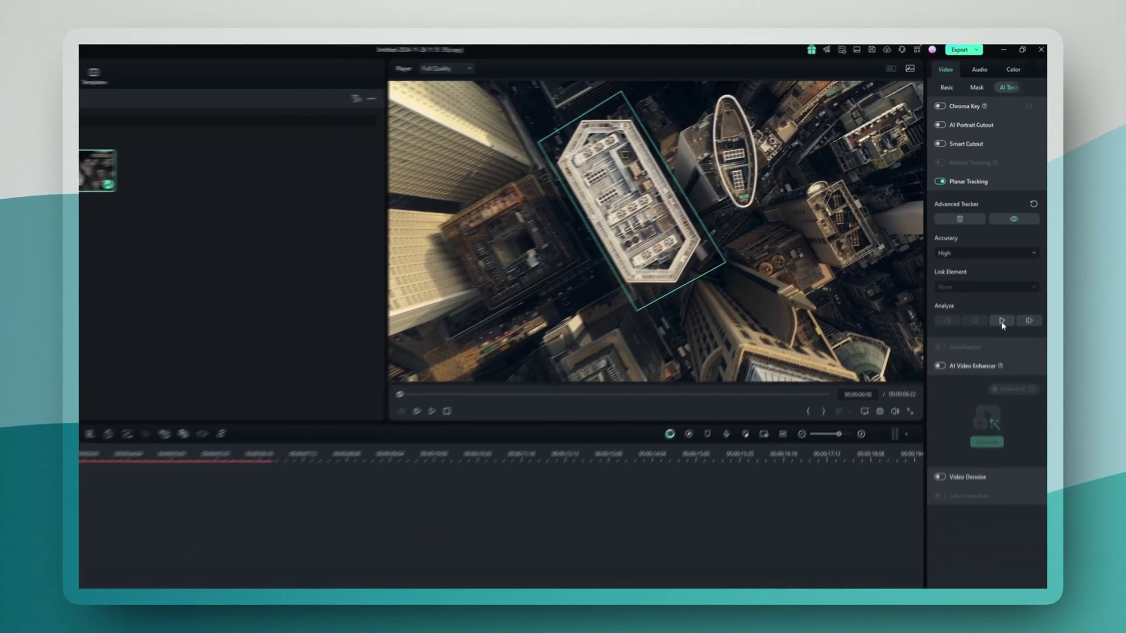
click(998, 352)
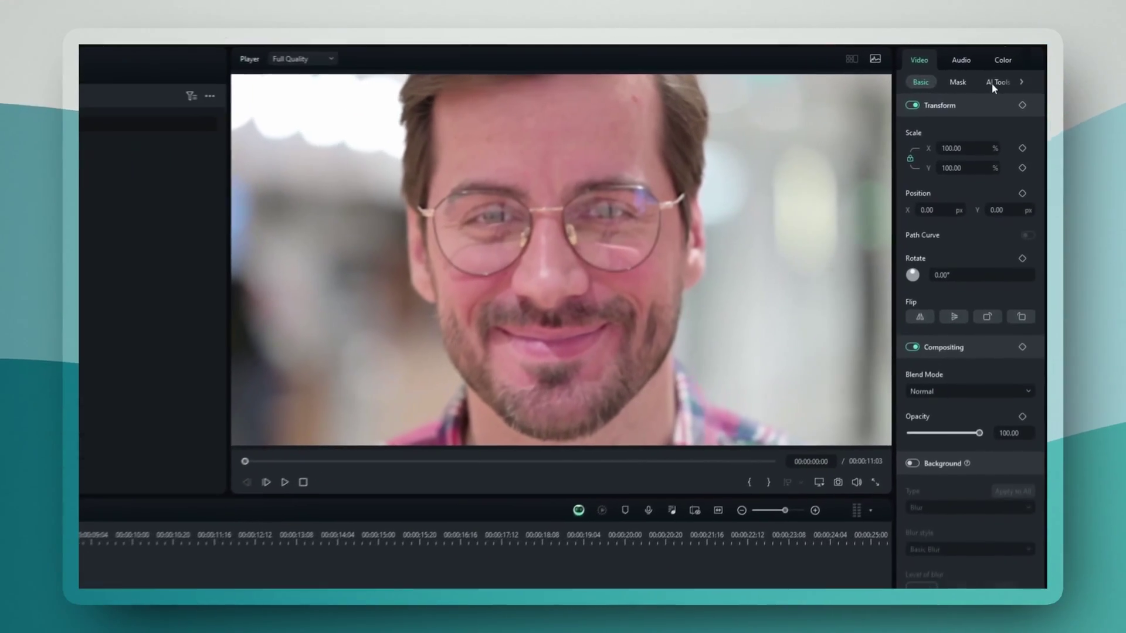
Turn on Video Denoise and AI Video Enhancer for the close-up clip and generate.
click(1014, 82)
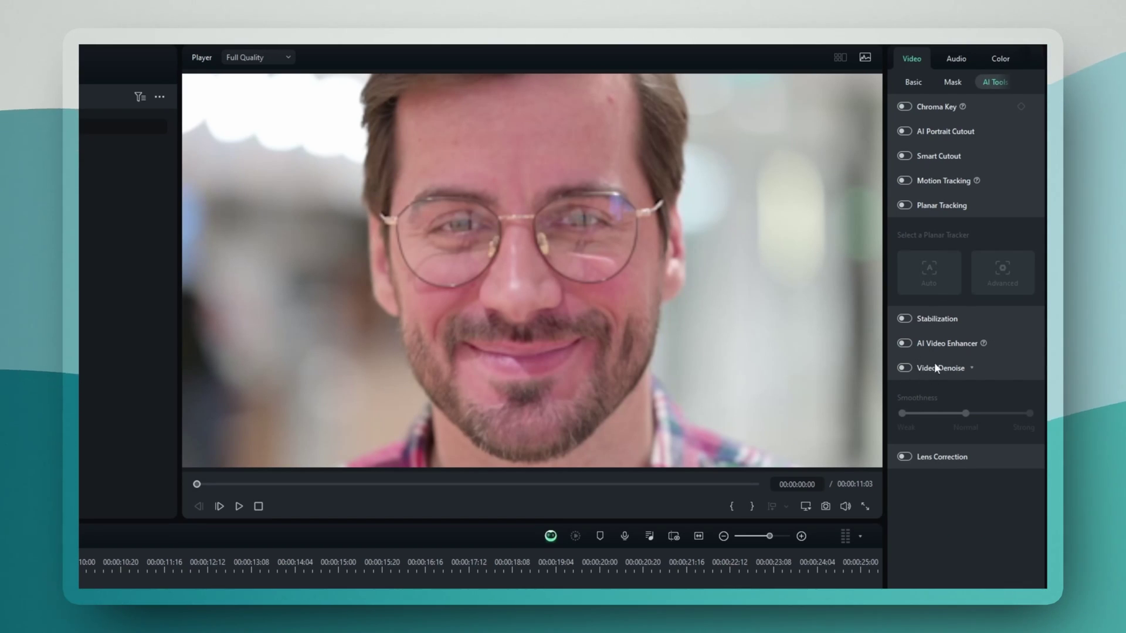
click(907, 367)
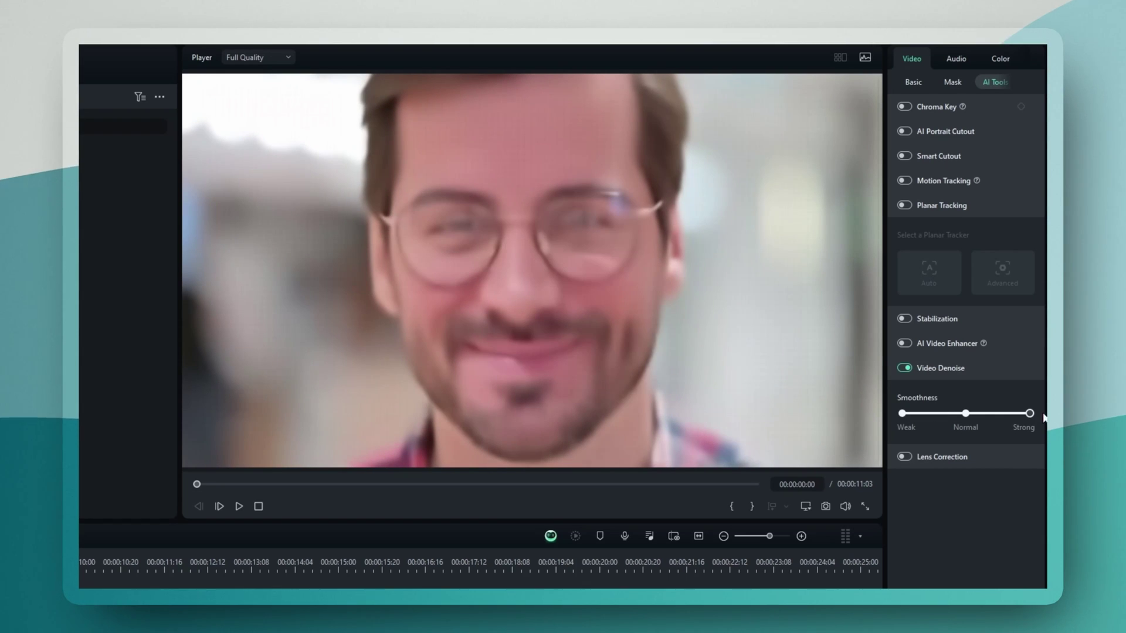
click(904, 343)
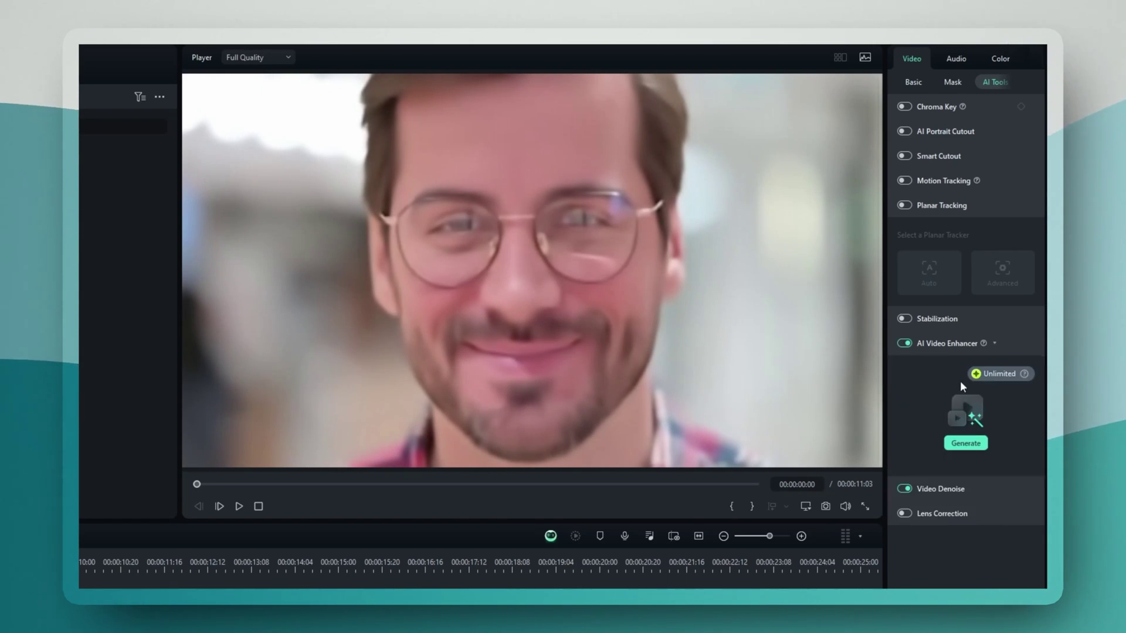
click(966, 443)
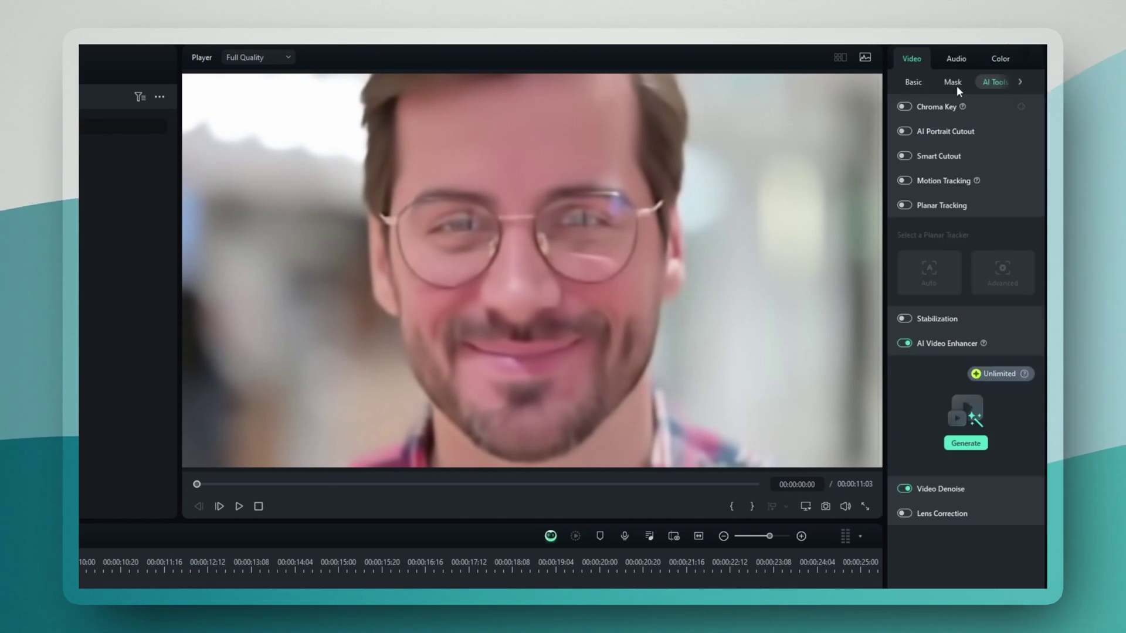
click(955, 84)
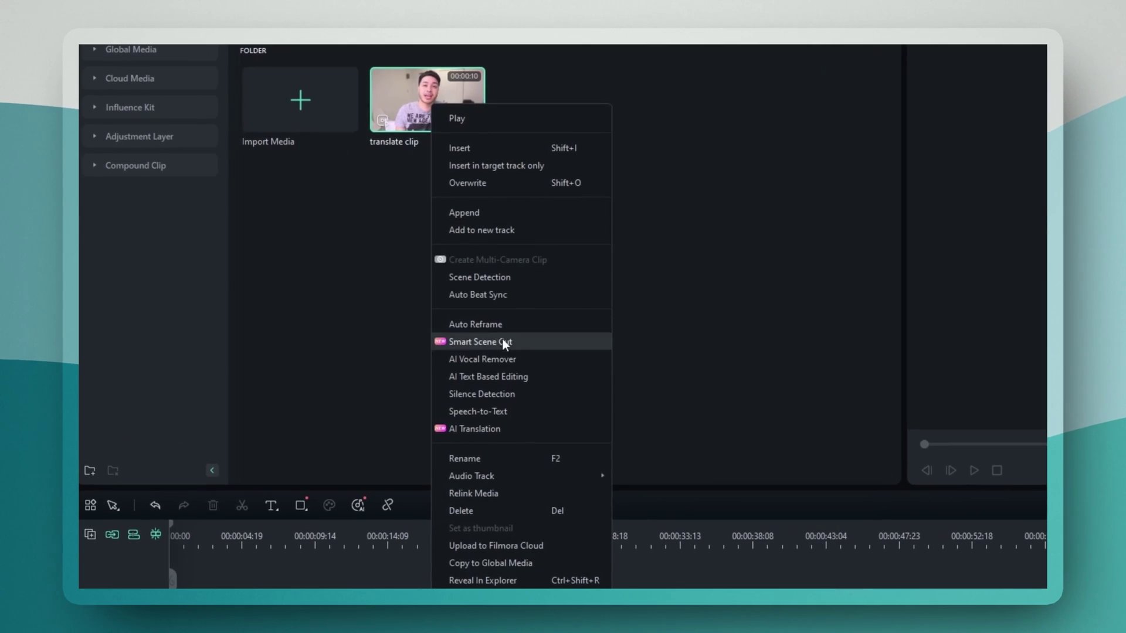
AI-translate the clip's voice and captions from English (US) to German (Germany).
click(484, 423)
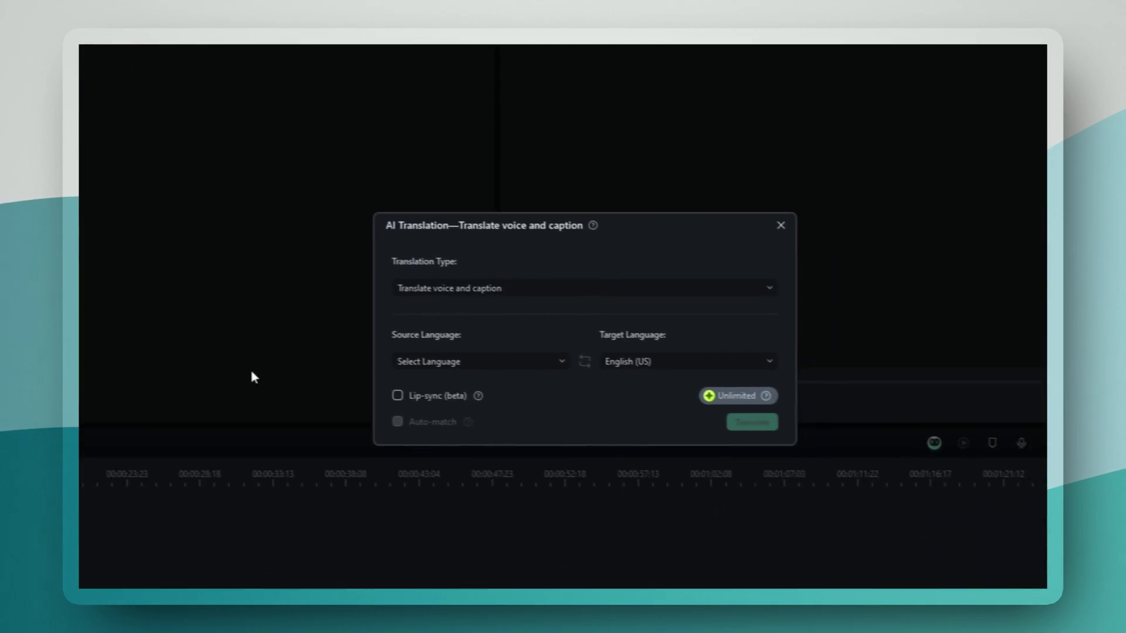
click(508, 284)
click(504, 289)
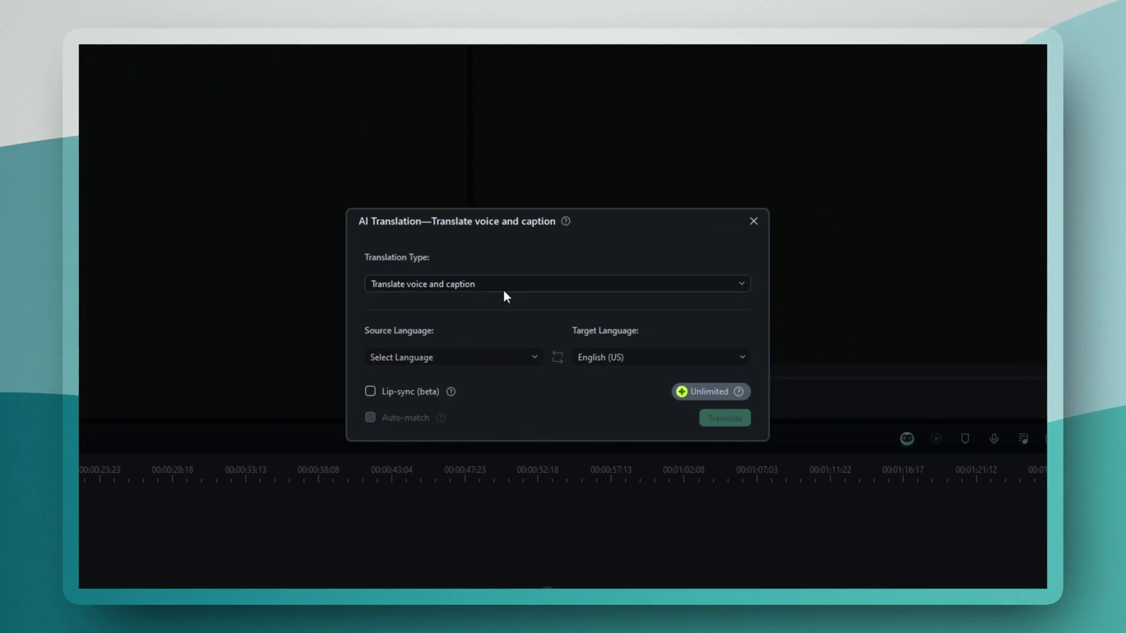
click(478, 353)
click(484, 377)
click(607, 357)
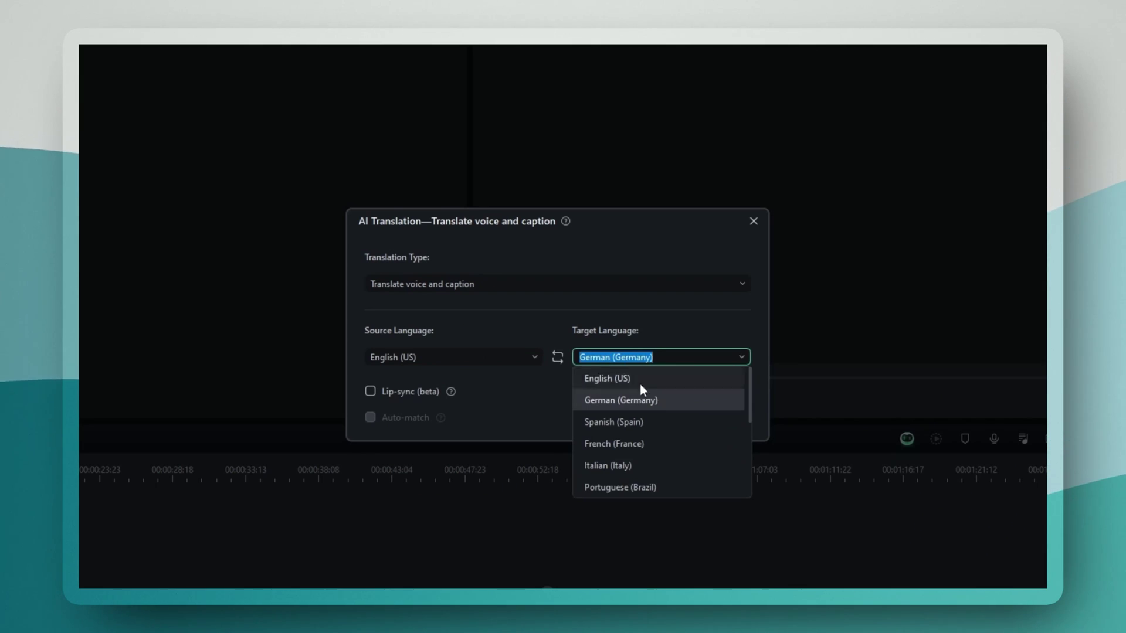
click(640, 396)
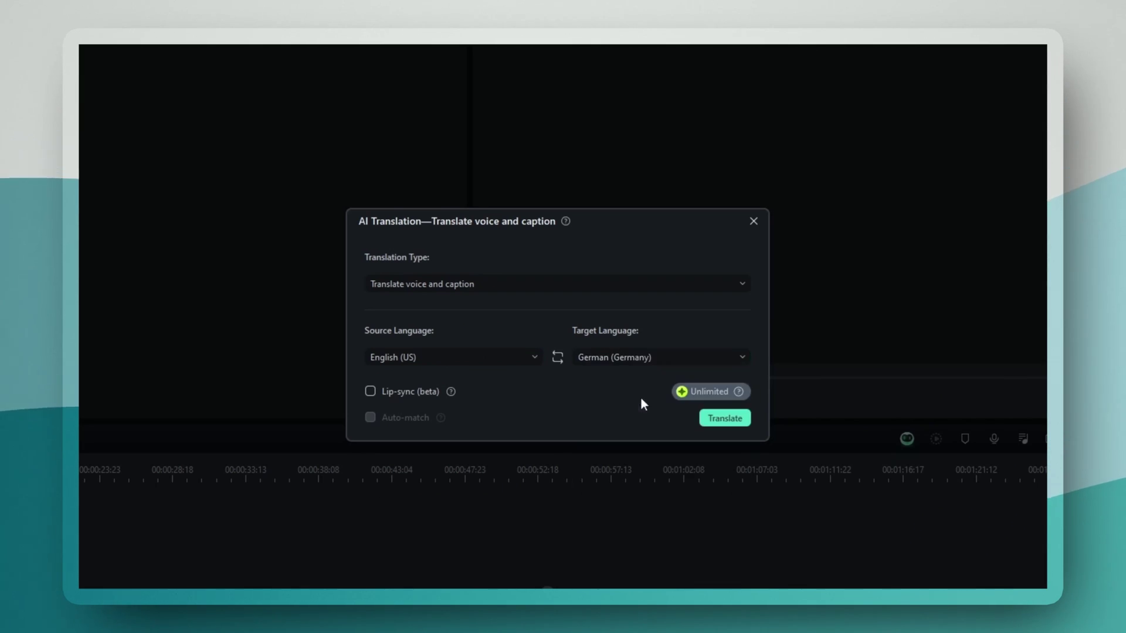
click(712, 426)
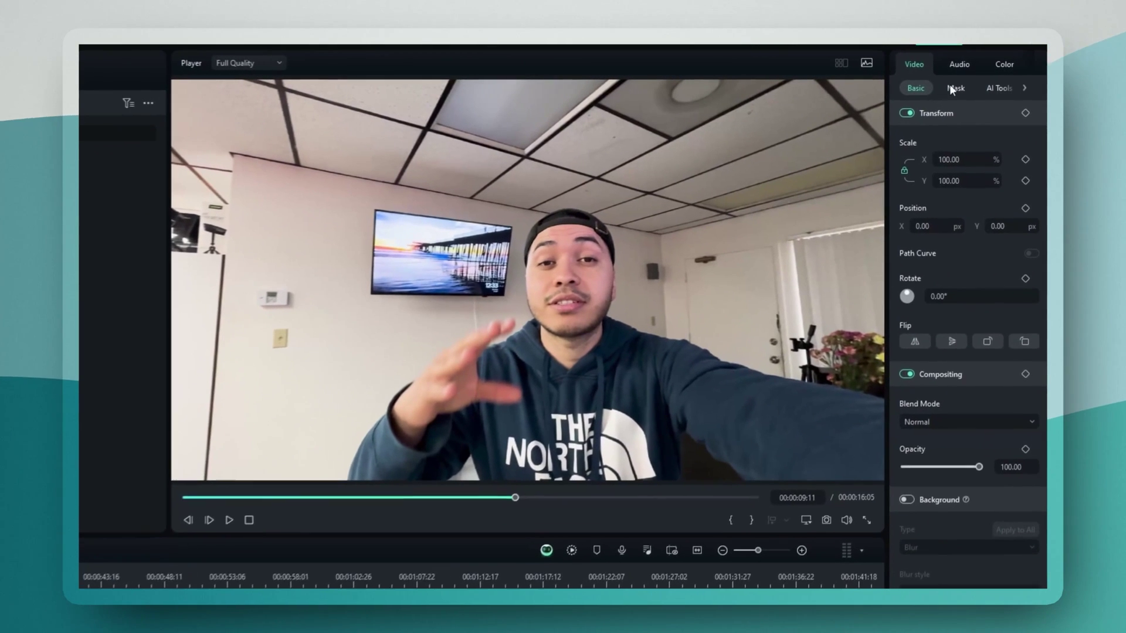
Turn on AI Voice Enhancer for the clip and lower Voice Clarity from 80 to 40.
click(964, 64)
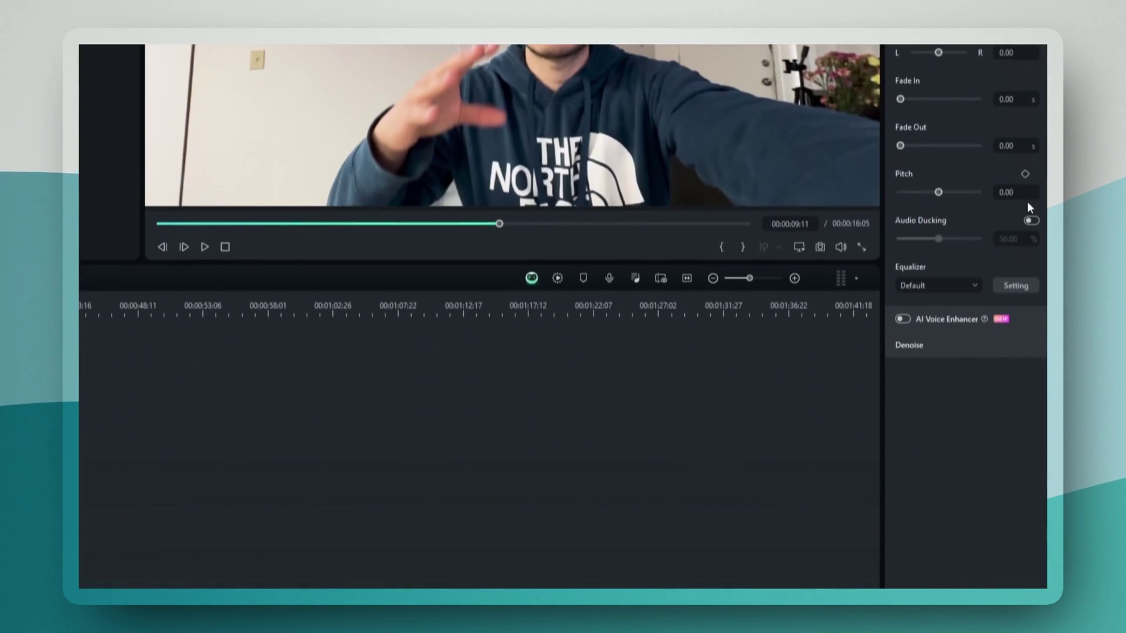
click(952, 400)
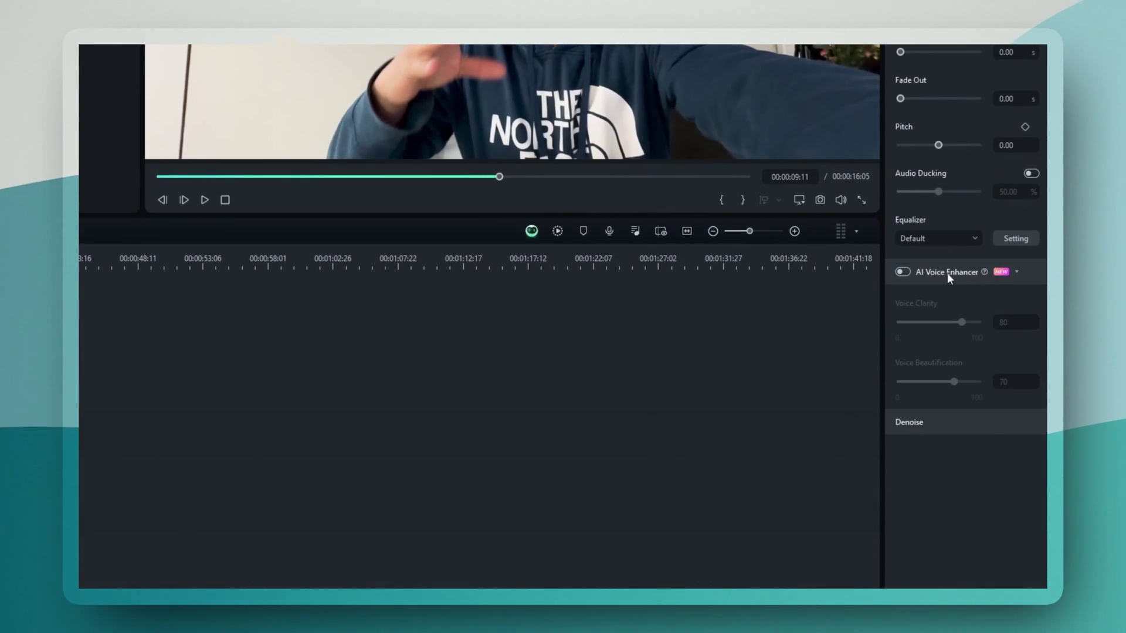
click(902, 272)
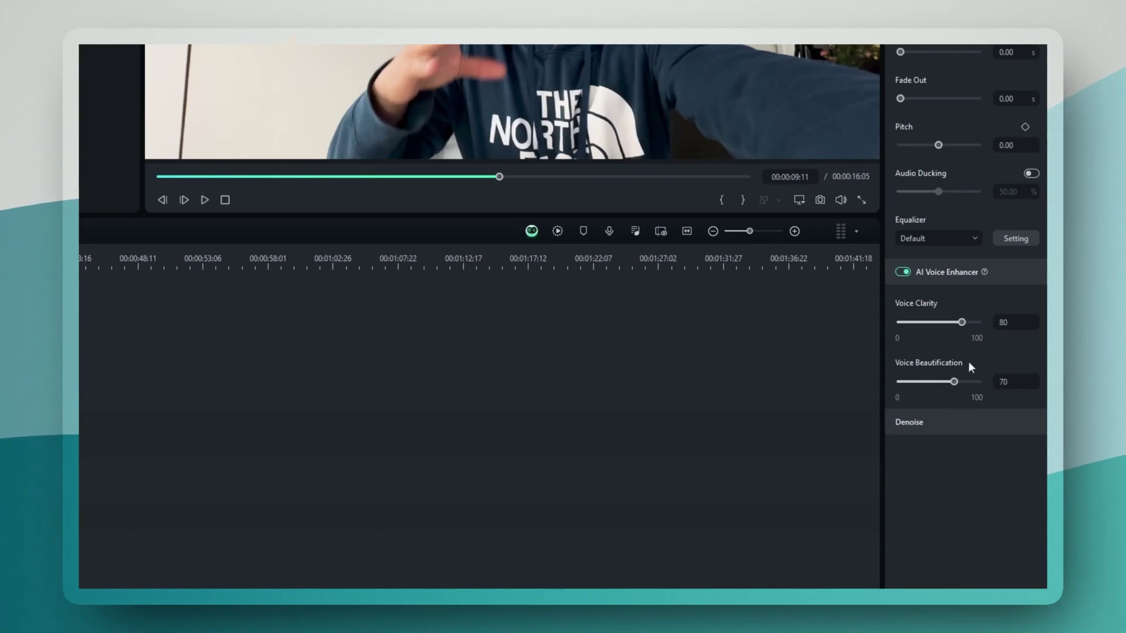
drag(963, 325, 938, 325)
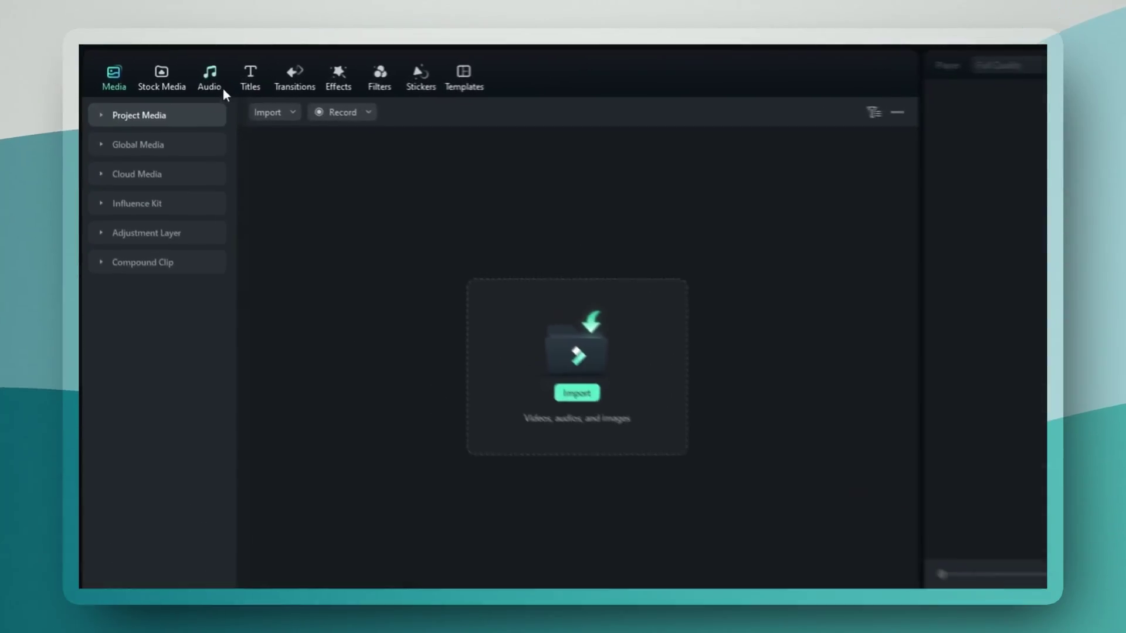
Generate AI sound effects from the description 'coin dropping'.
click(231, 83)
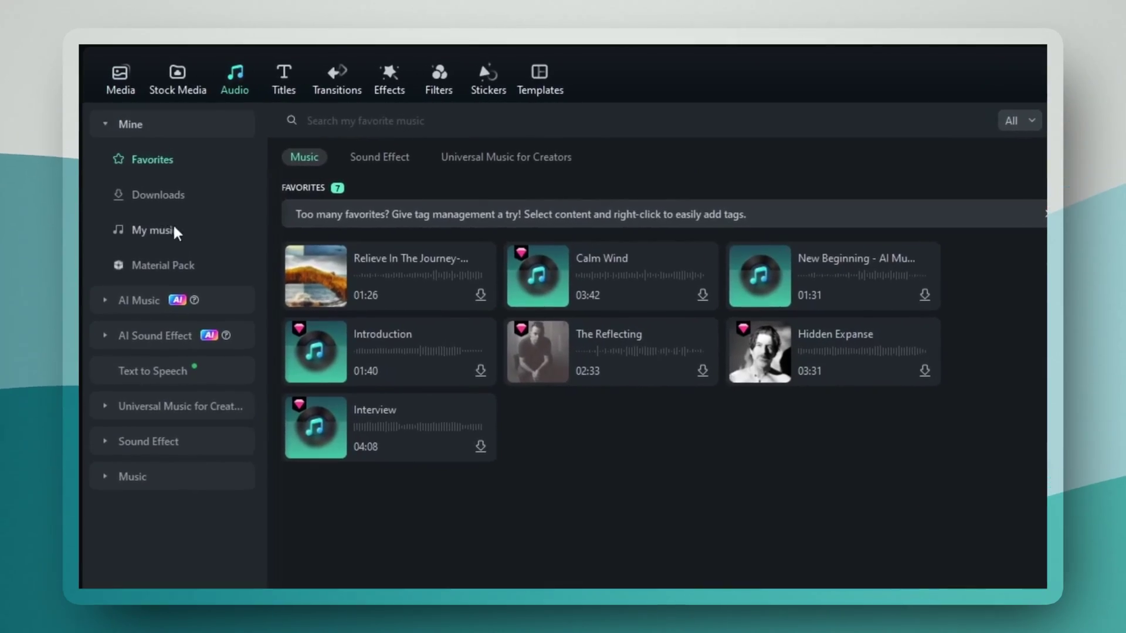
click(138, 332)
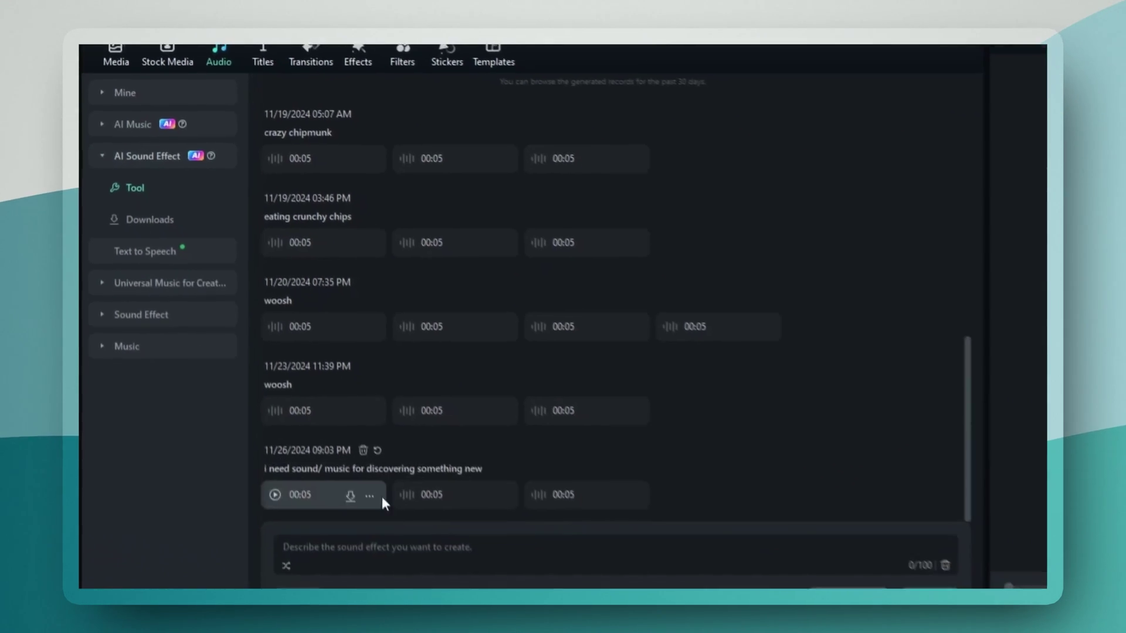
text(coin dr)
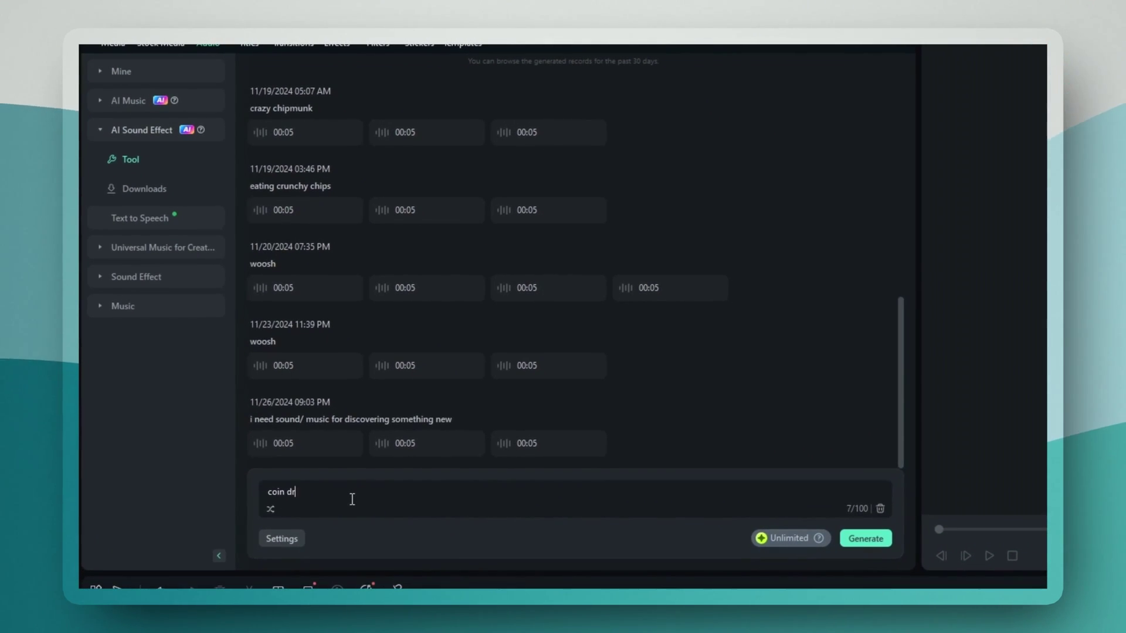
text(opping)
key(Return)
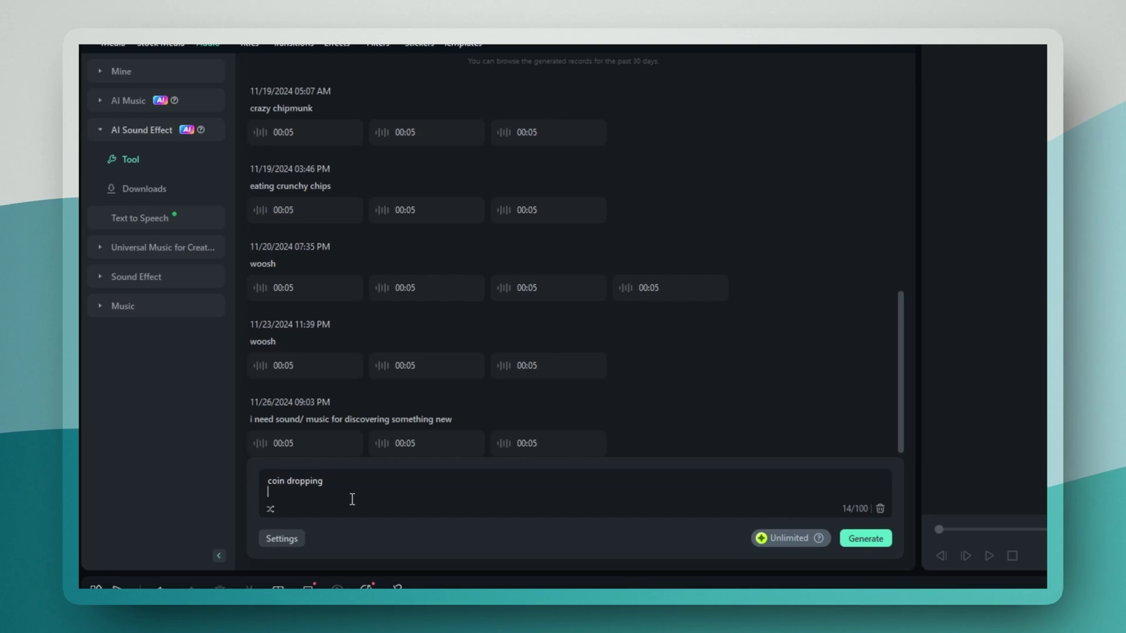
click(855, 545)
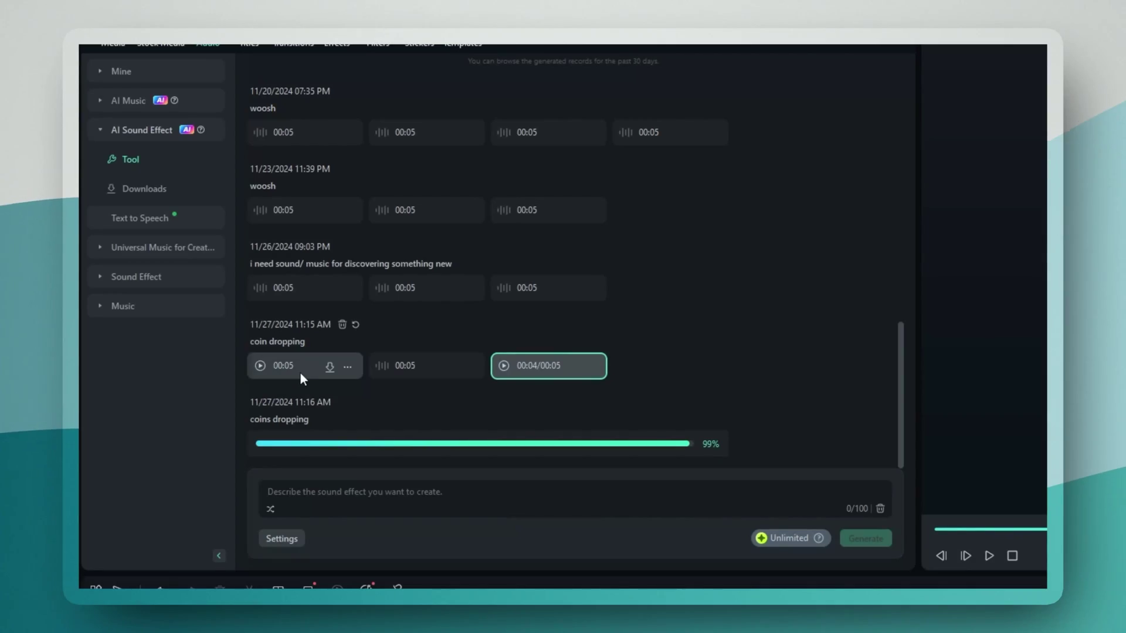
Preview the three generated coin dropping sounds and open the generation settings.
click(300, 373)
click(420, 371)
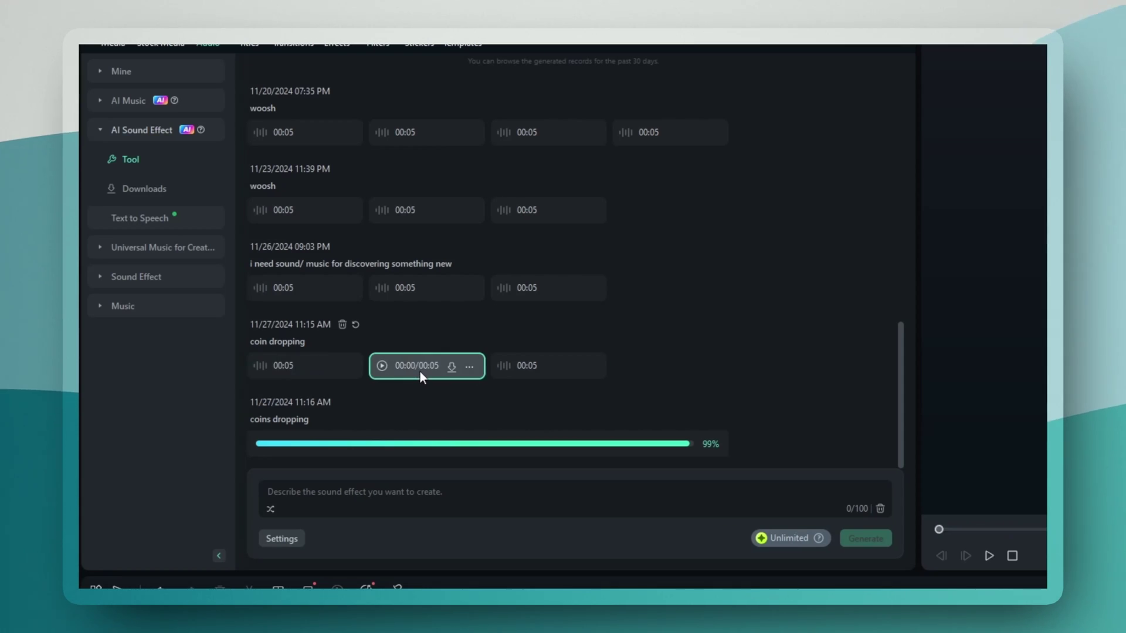
click(527, 367)
click(295, 538)
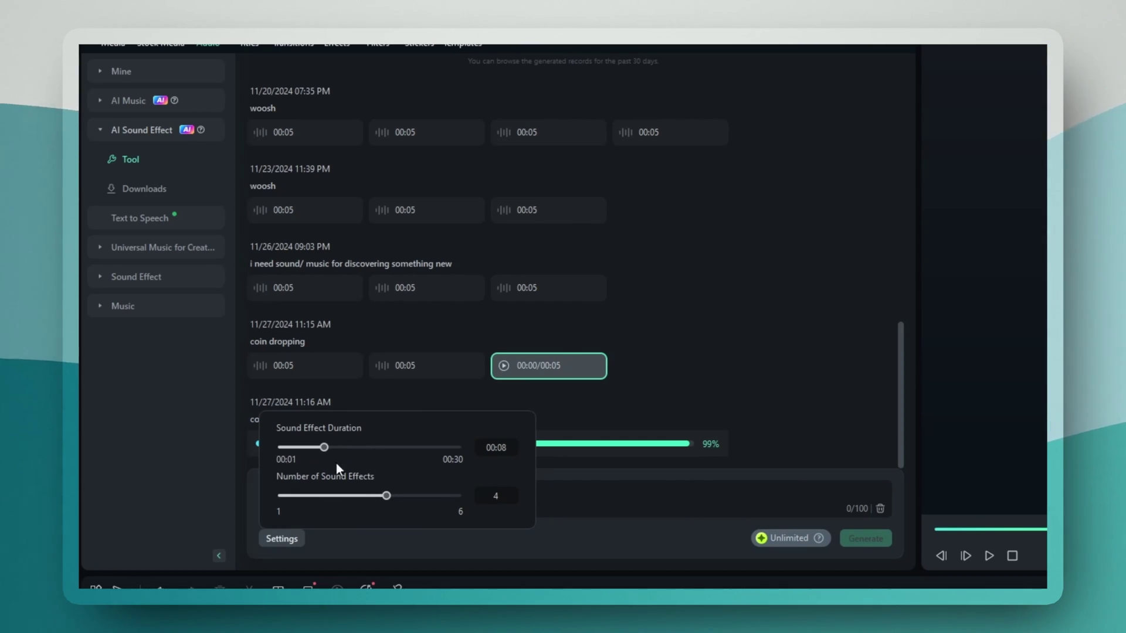
Set the number of sound effects to 3 and download a coin dropping effect.
drag(386, 496, 352, 495)
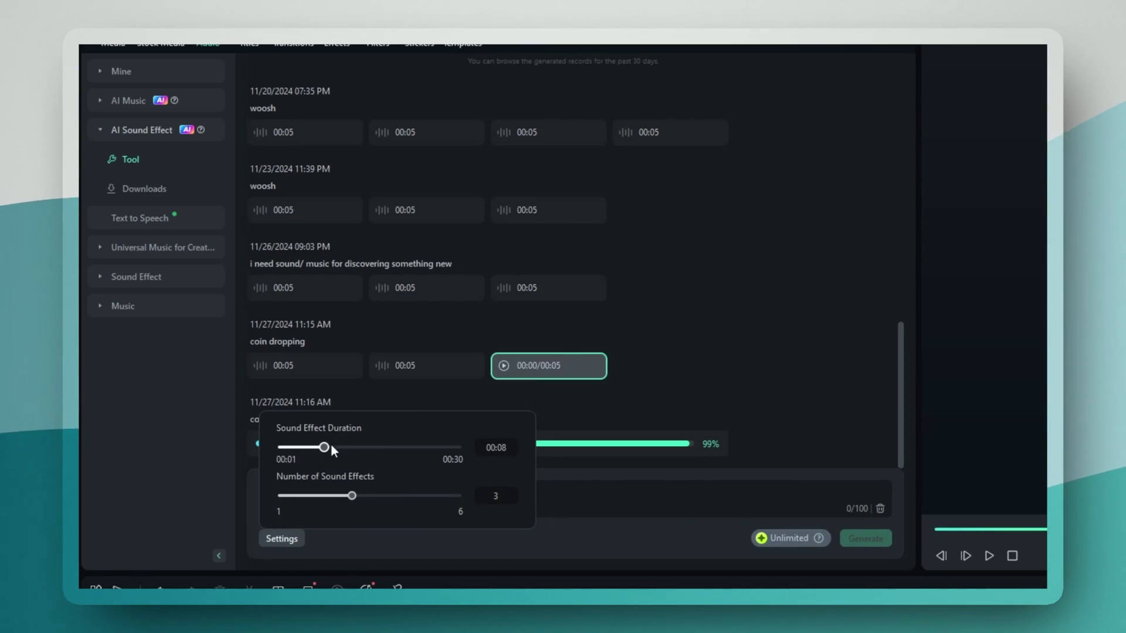
click(434, 550)
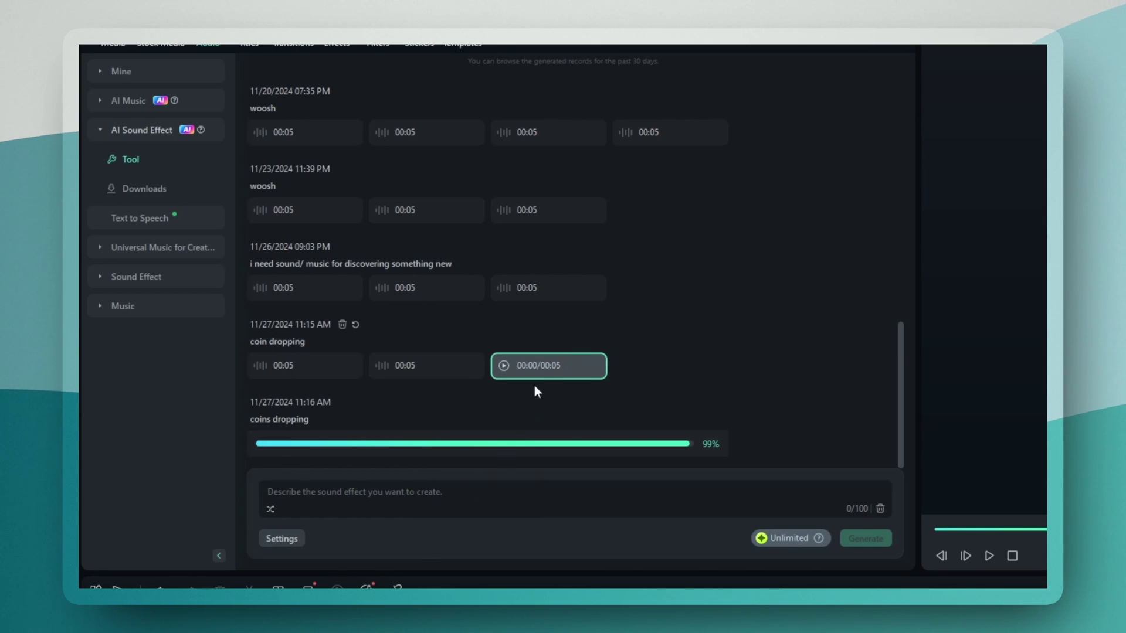
click(572, 366)
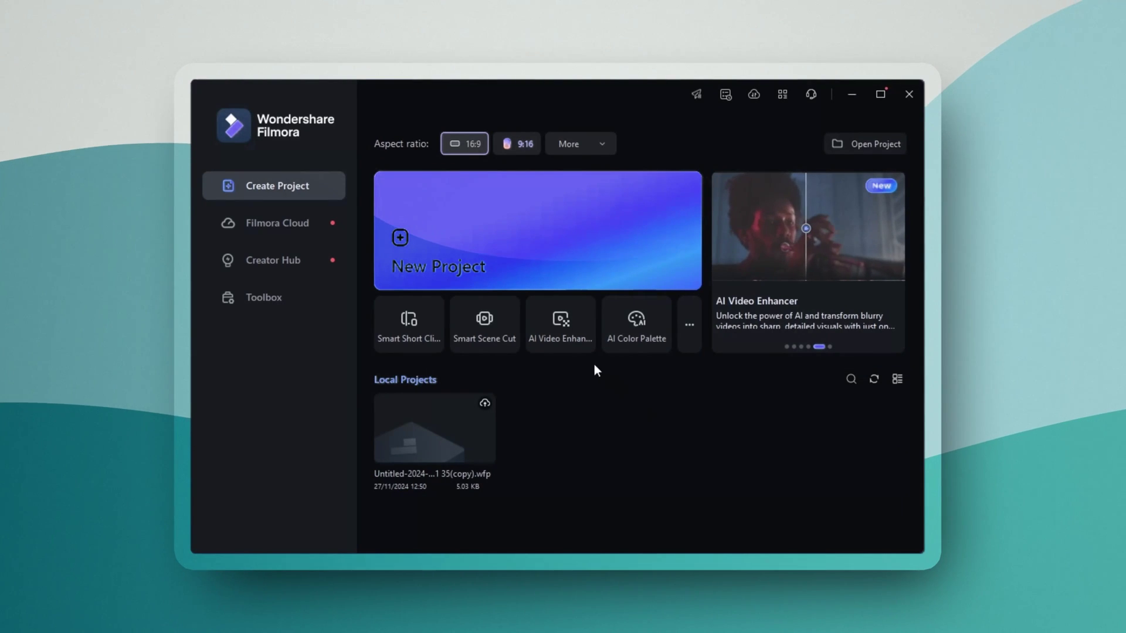
Load a video into the Smart Short Clips tool from the AI toolbox.
click(273, 302)
click(427, 259)
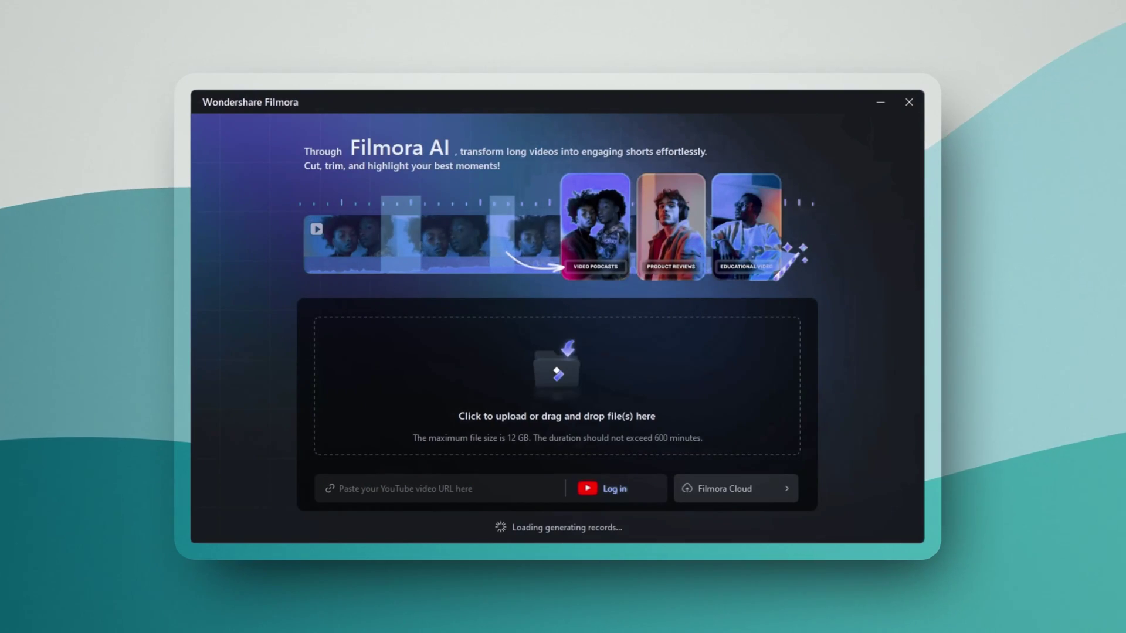
drag(194, 352, 477, 329)
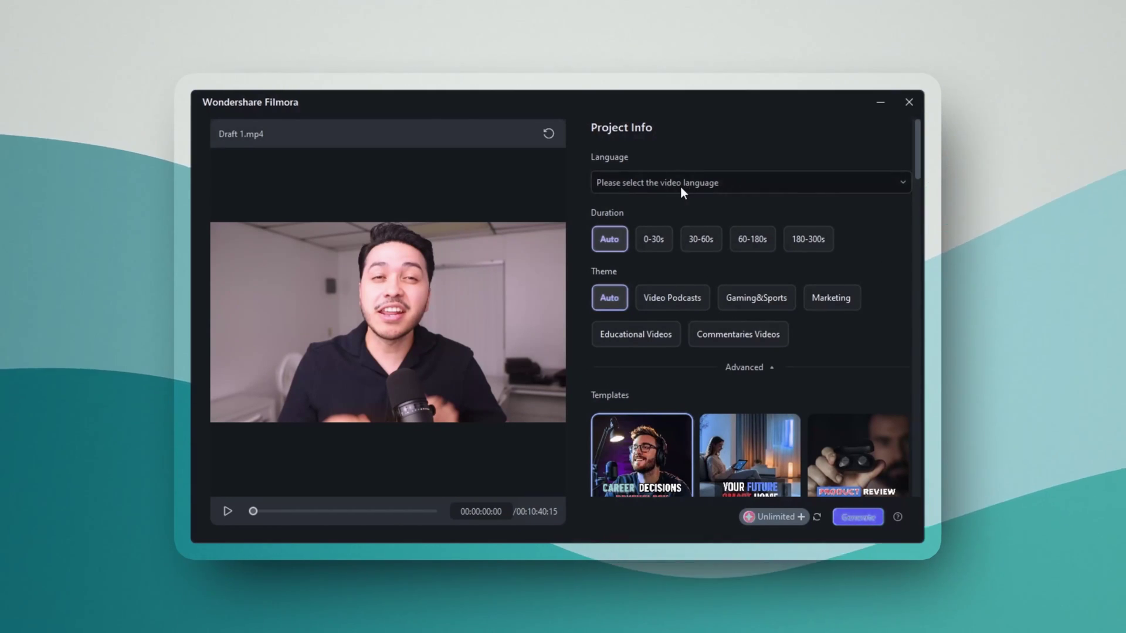
Try durations 0-30s and 60-180s and themes Video Podcasts and Marketing, returning to Auto, then browse the templates.
click(651, 240)
click(746, 241)
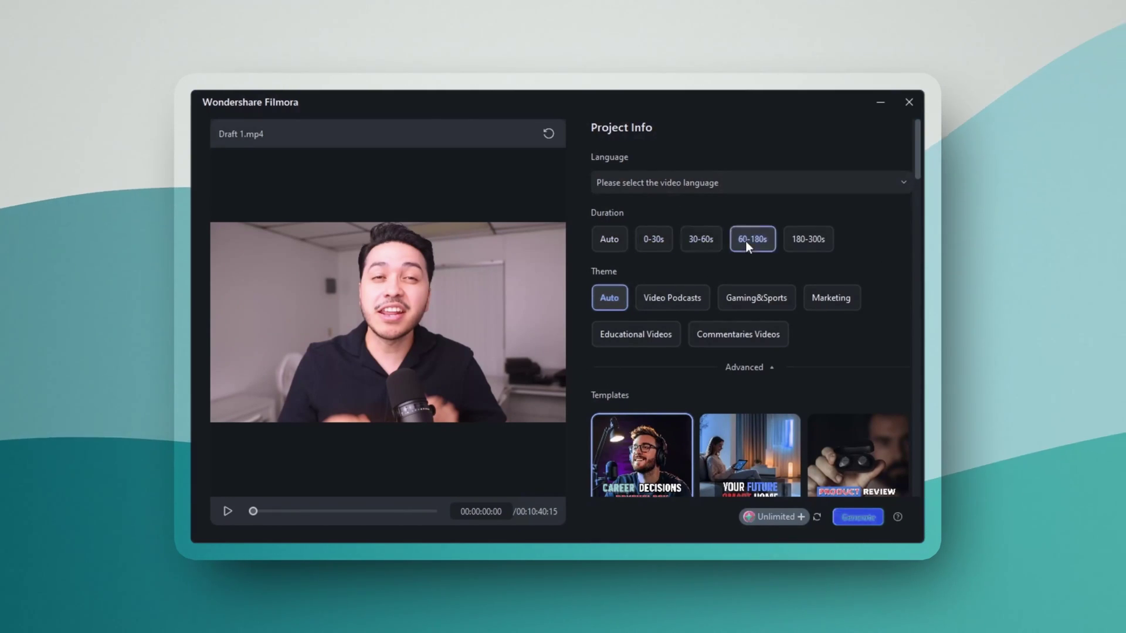
click(789, 240)
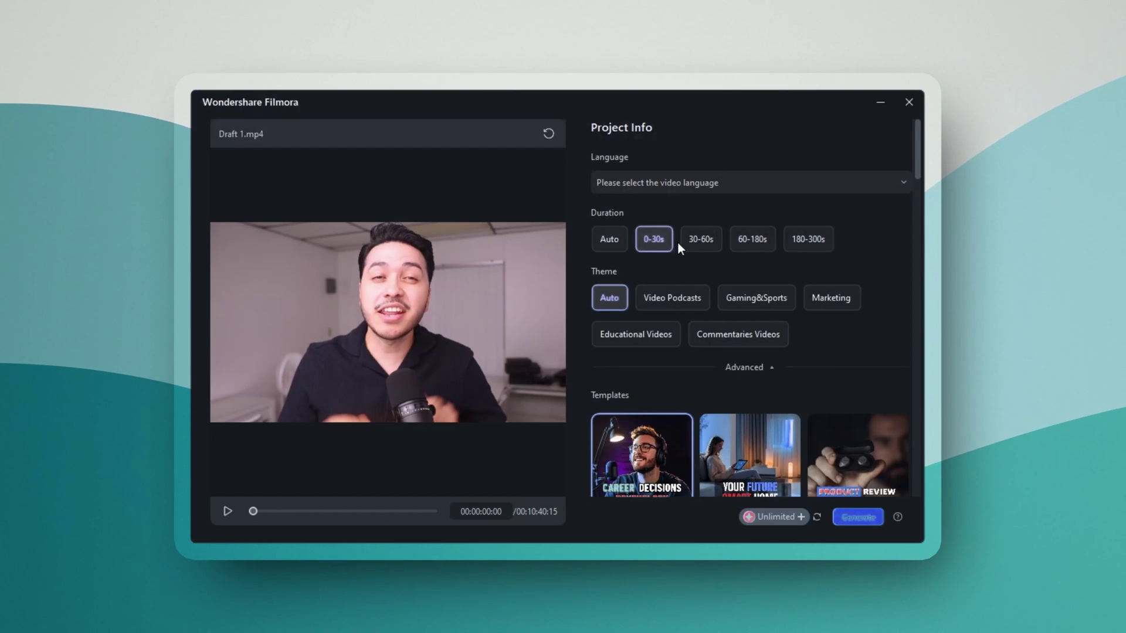
click(681, 302)
click(831, 299)
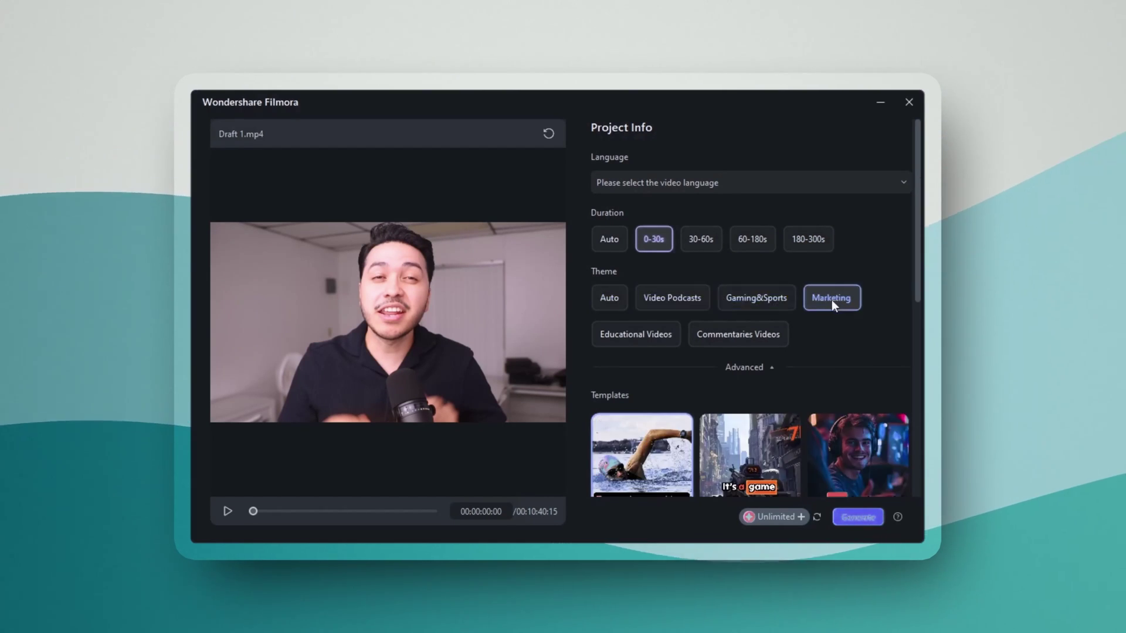
click(604, 300)
scroll(604, 300, down, 5)
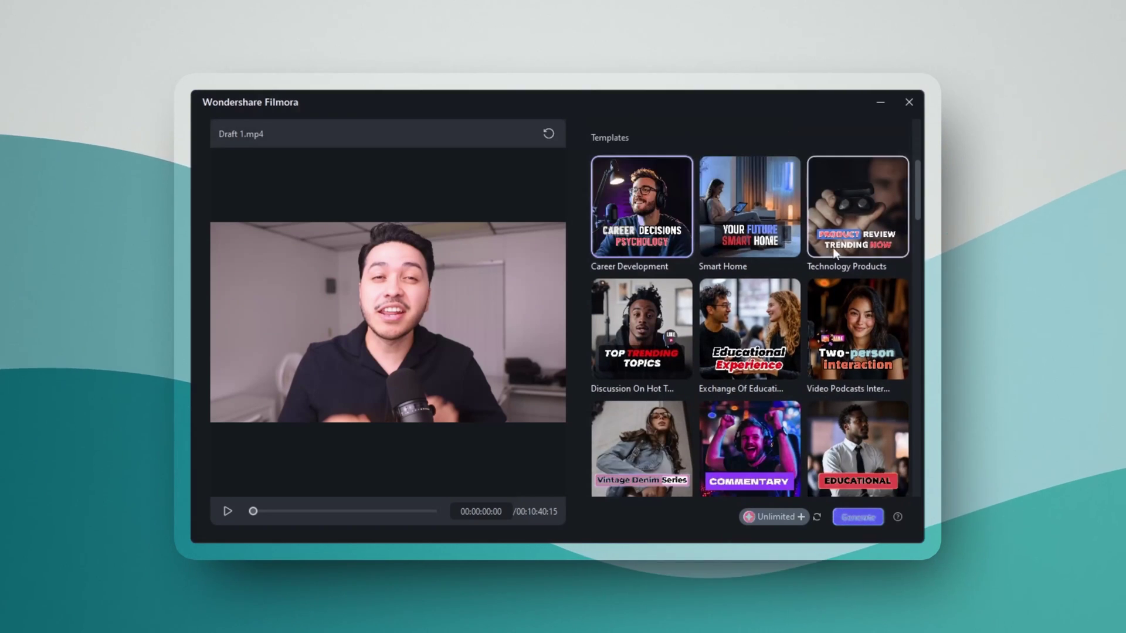
scroll(842, 281, down, 6)
scroll(852, 341, down, 7)
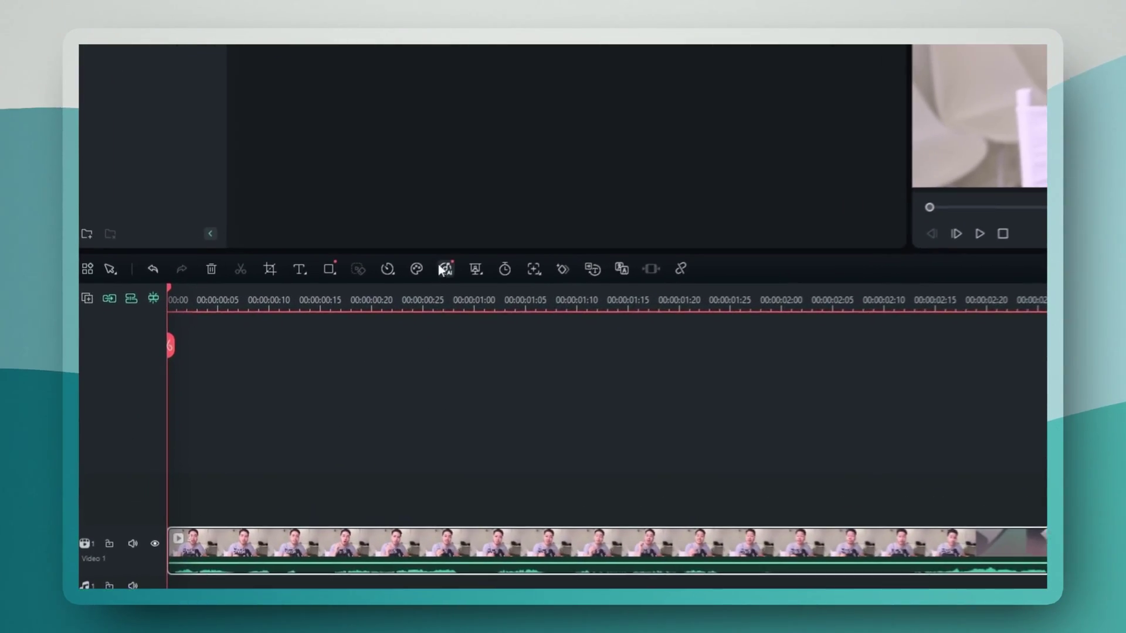
Start Smart BGM Generation on the clip and scroll through the generated music results.
click(444, 269)
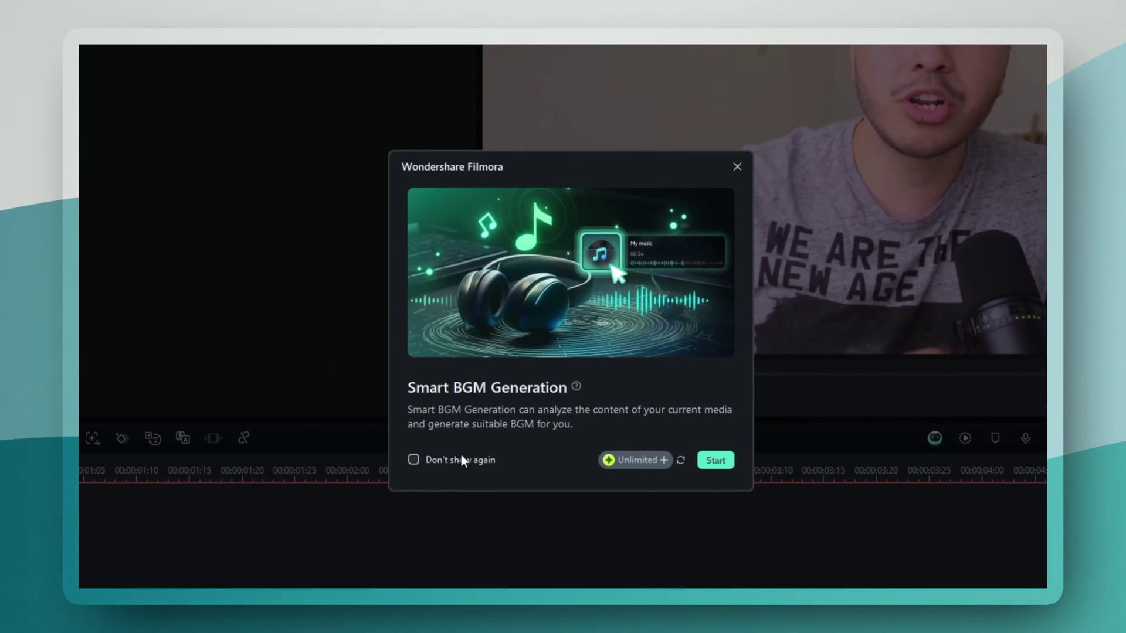
click(726, 463)
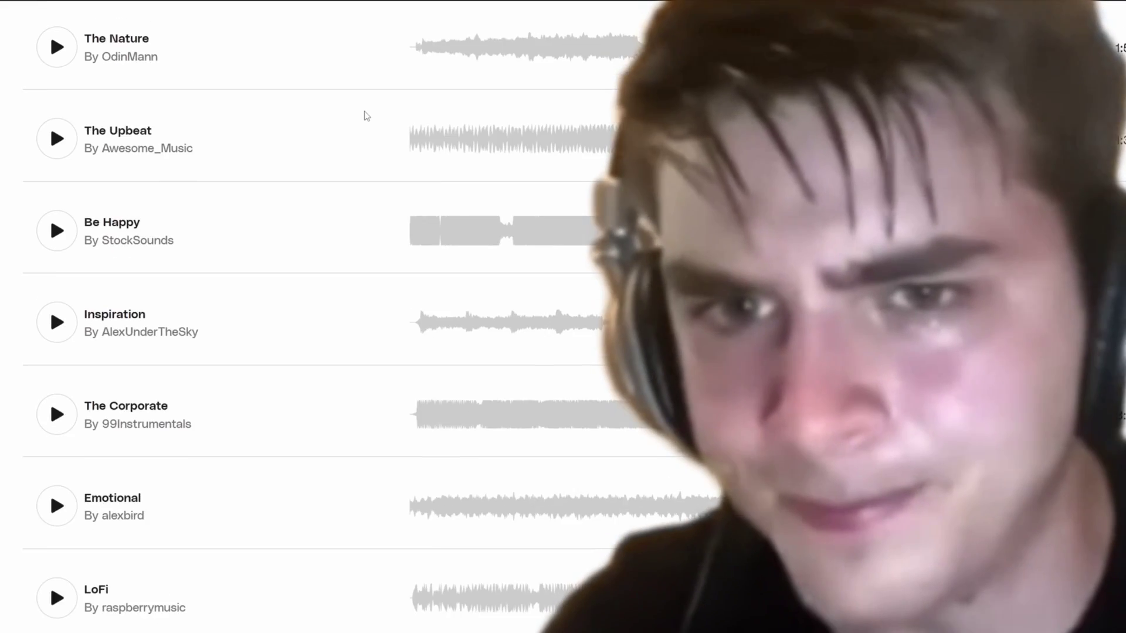
scroll(366, 115, down, 20)
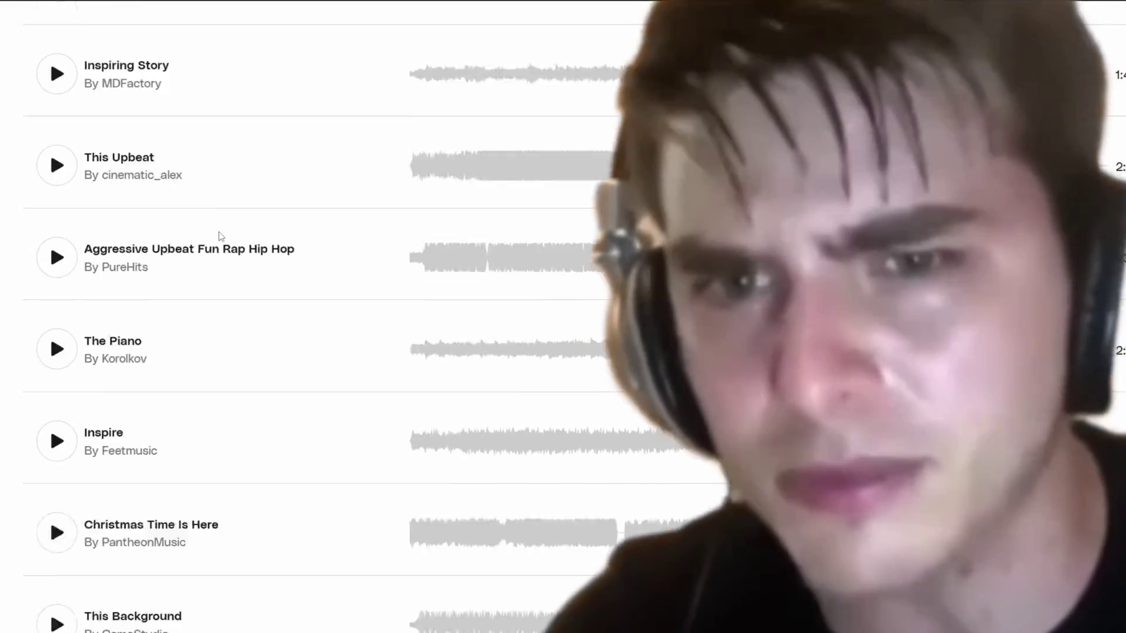
scroll(220, 236, down, 20)
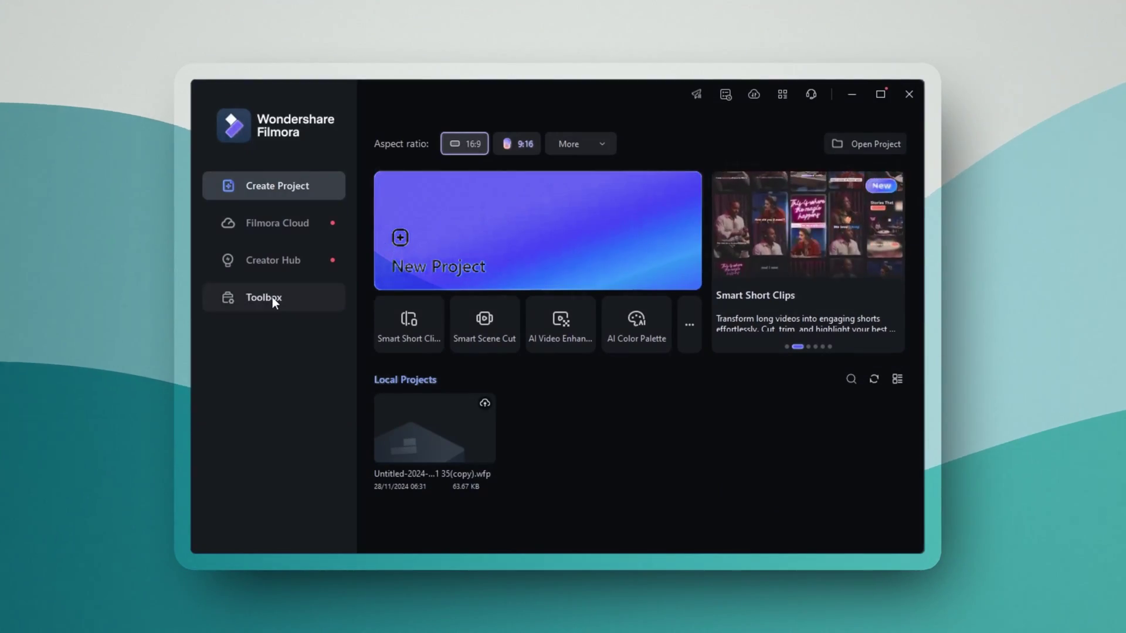
Launch Smart Scene Cut from the AI toolbox and start analysing the video.
click(272, 297)
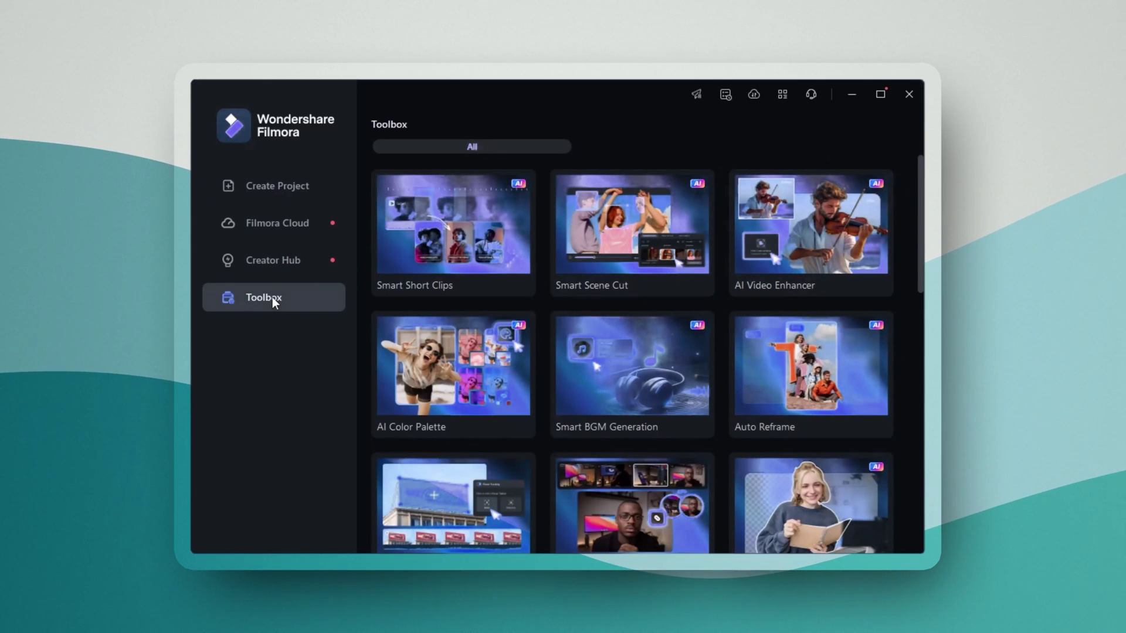
click(644, 264)
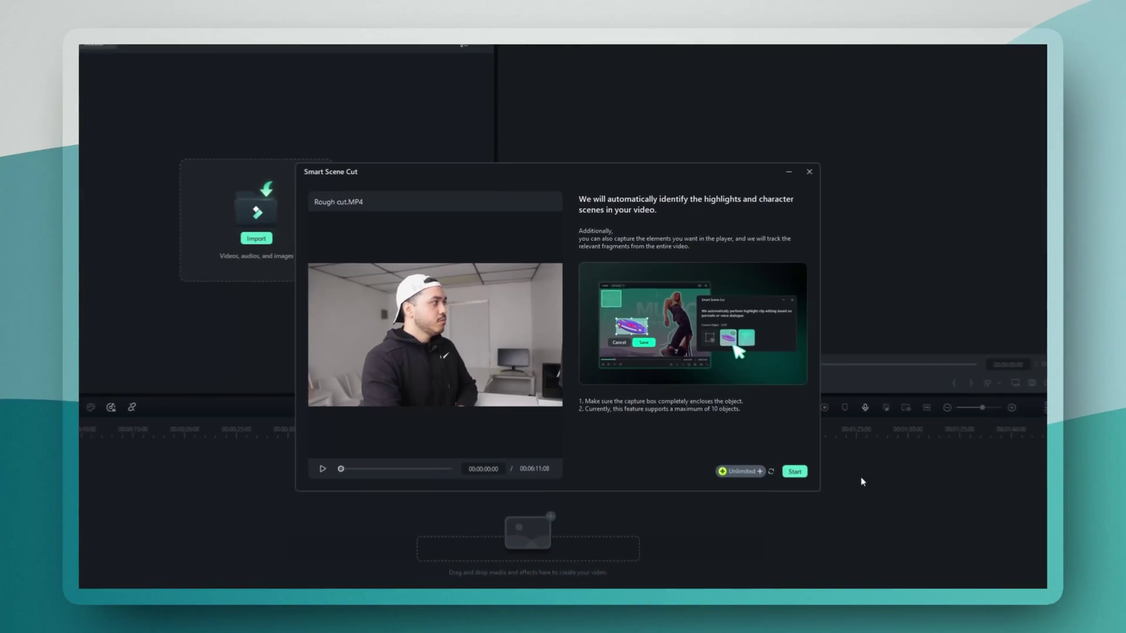
click(795, 472)
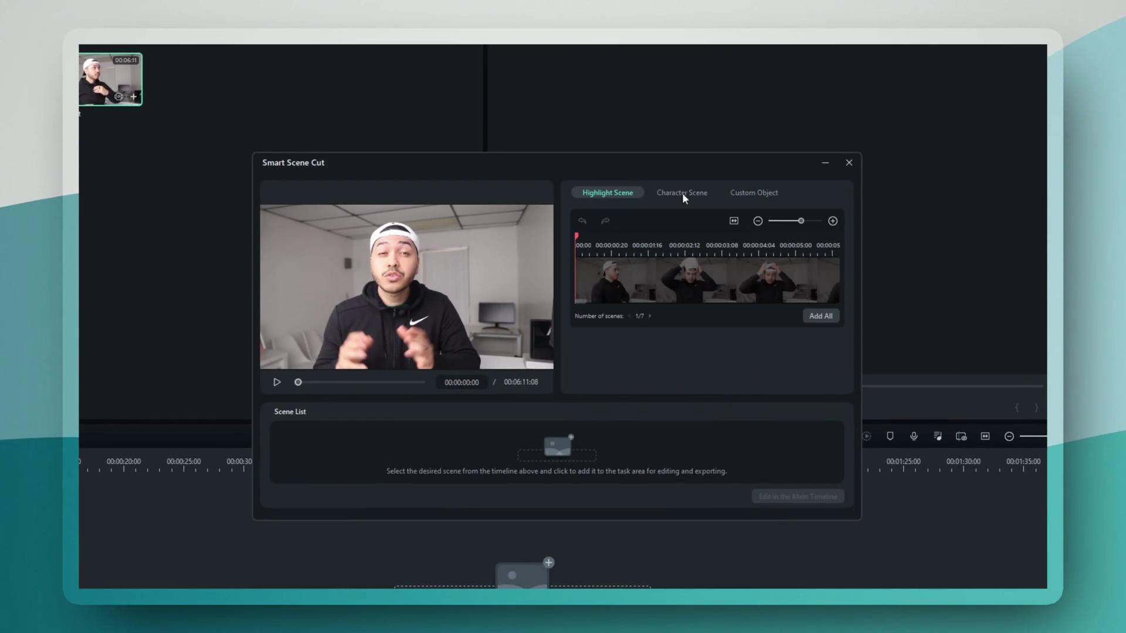
Browse the Character and Custom Object results, scrubbing the preview to about 00:00:04:21.
click(682, 193)
click(734, 193)
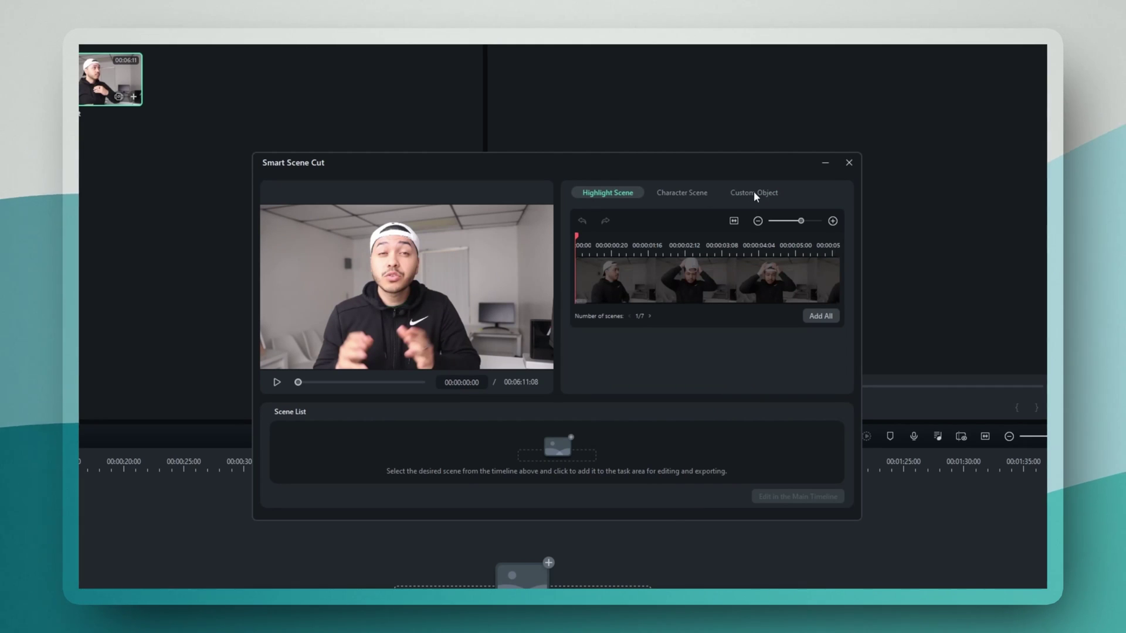
drag(585, 243, 751, 242)
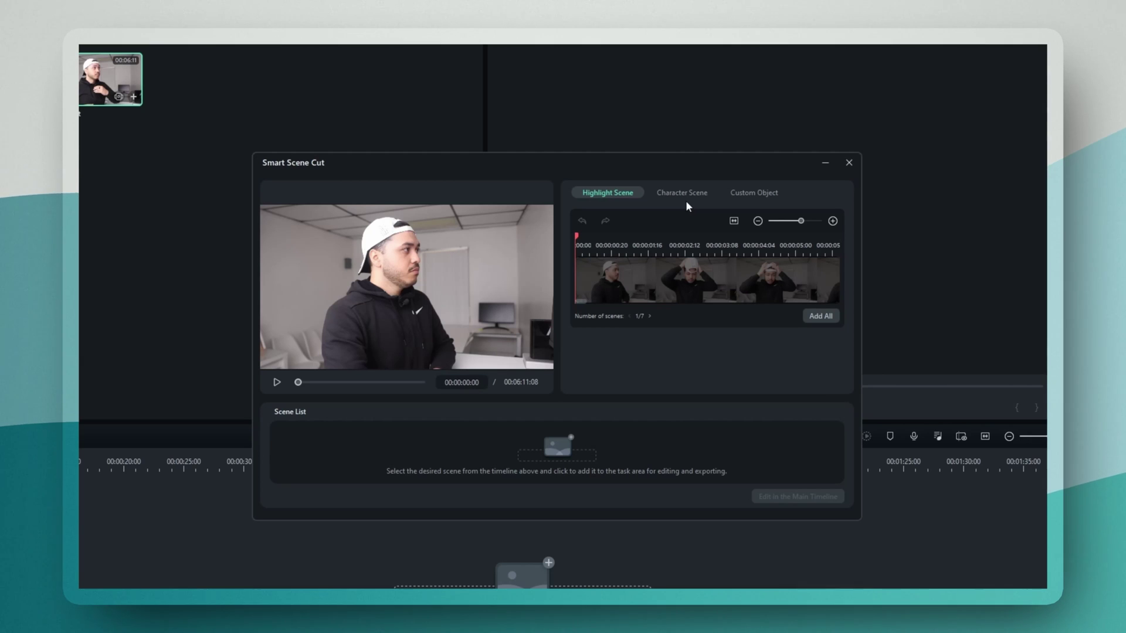
click(756, 195)
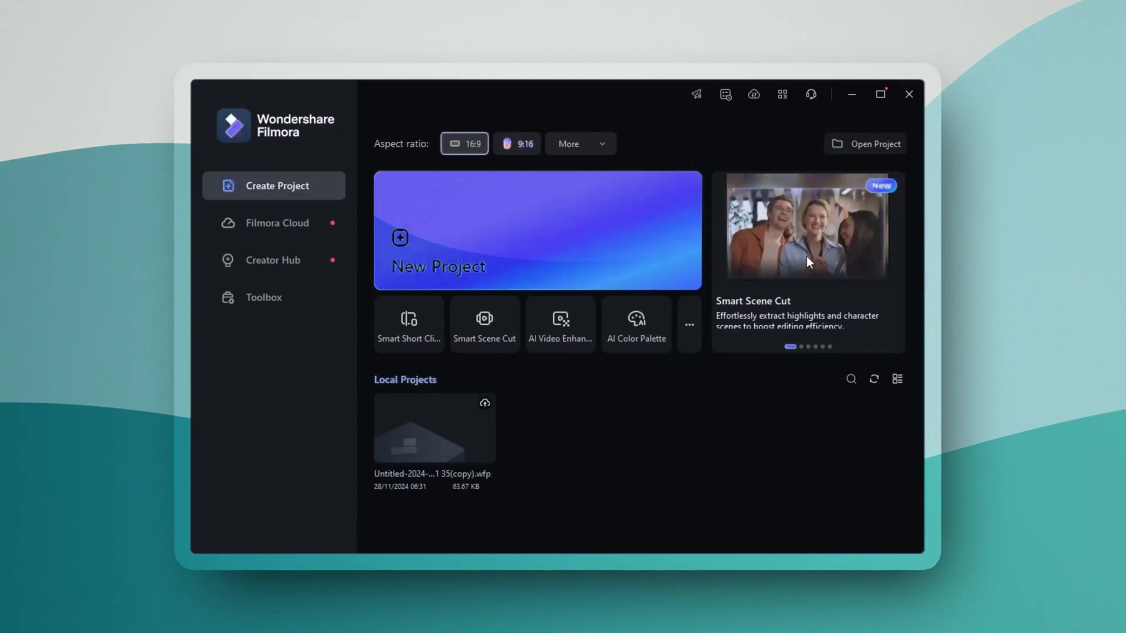
click(286, 297)
Analyze the clip with Auto Reframe, keeping the 9:16 ratio and choosing Fast motion speed.
click(812, 389)
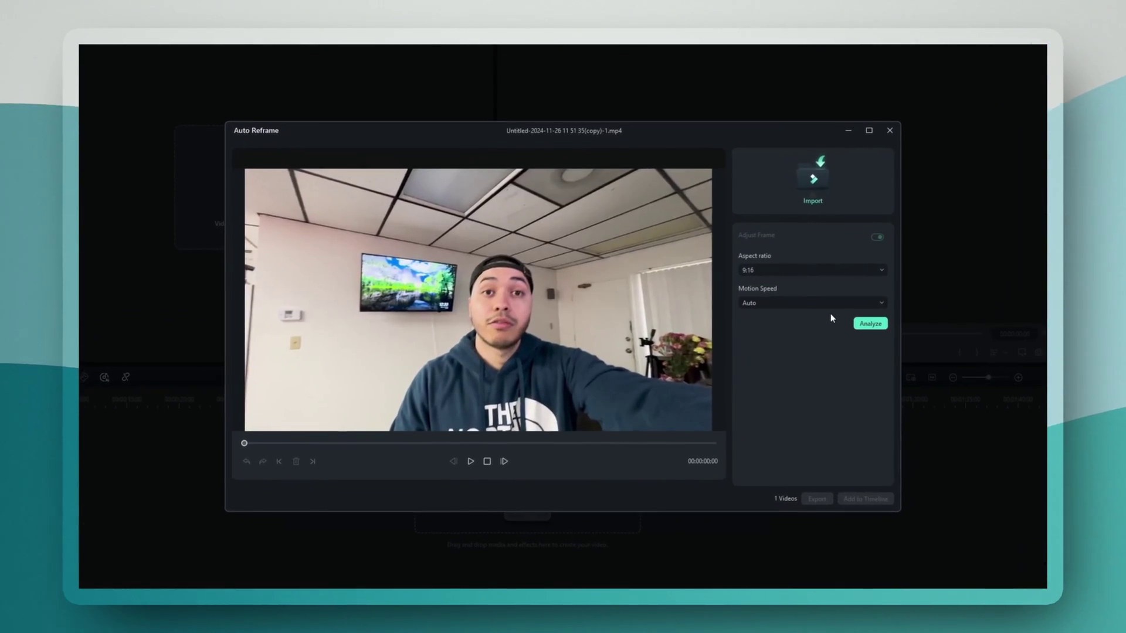
click(803, 273)
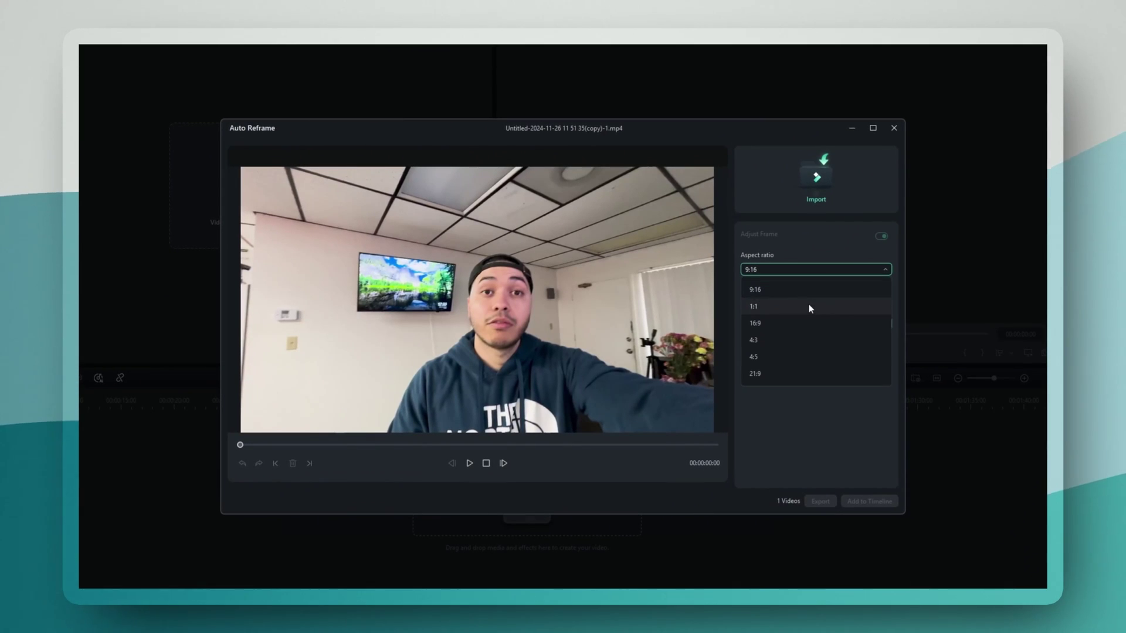
click(791, 289)
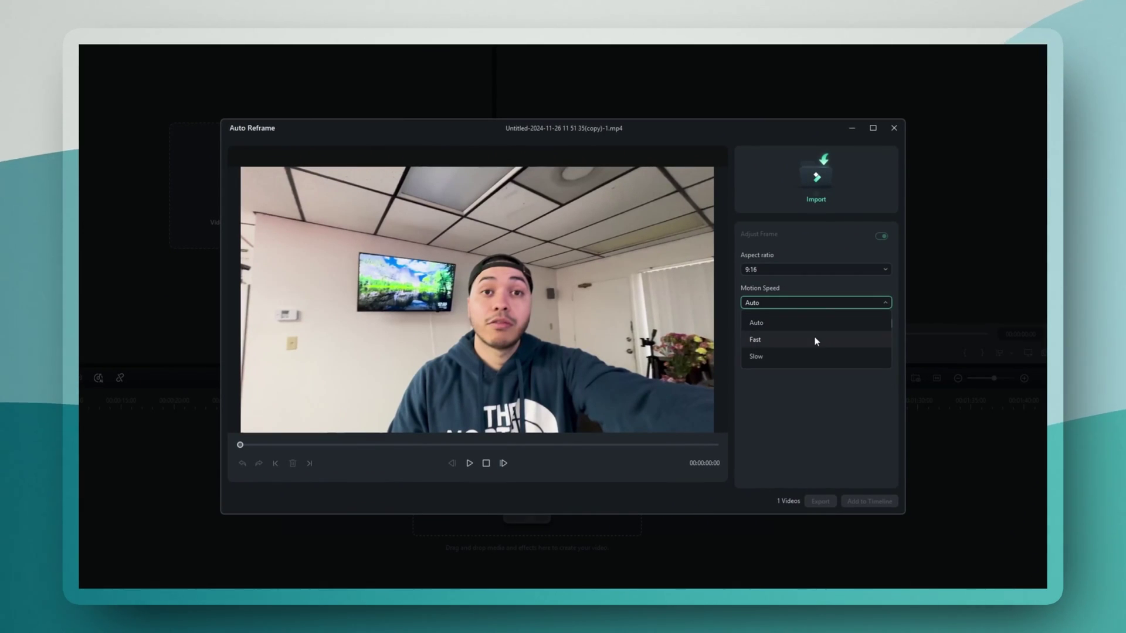
click(802, 345)
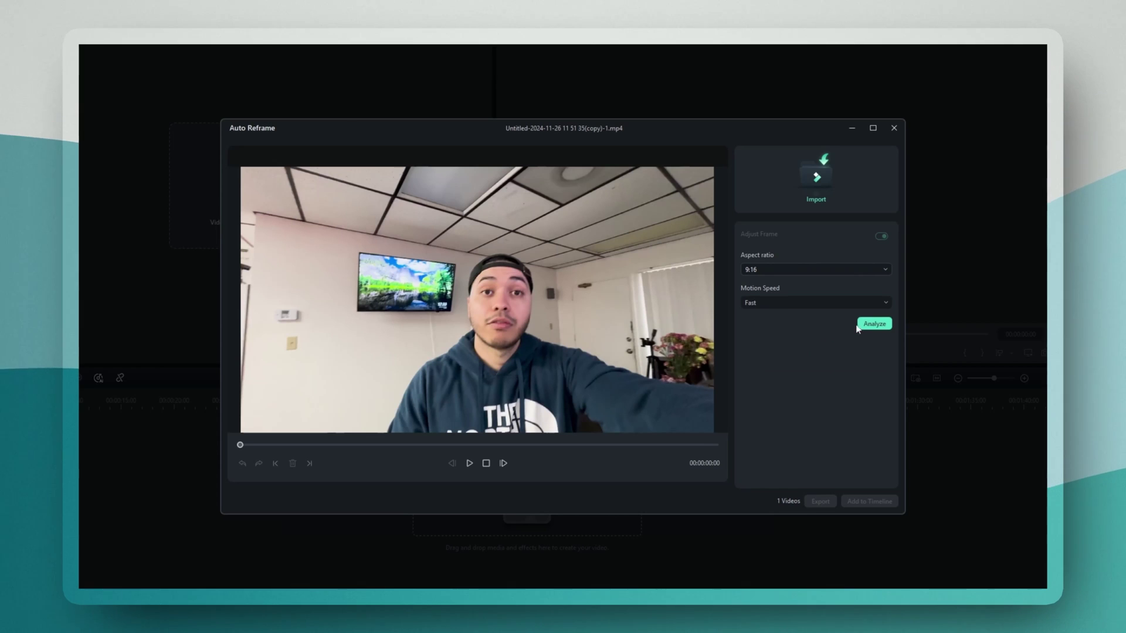
click(875, 325)
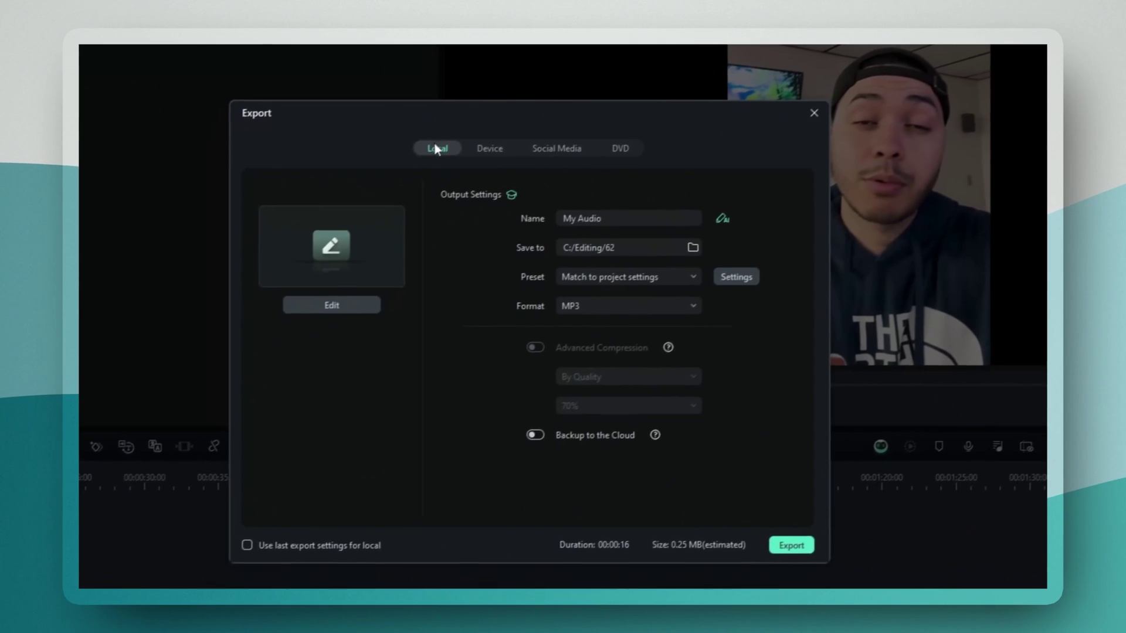
Check the Social Media export destinations, selecting Vimeo and then TikTok.
click(582, 139)
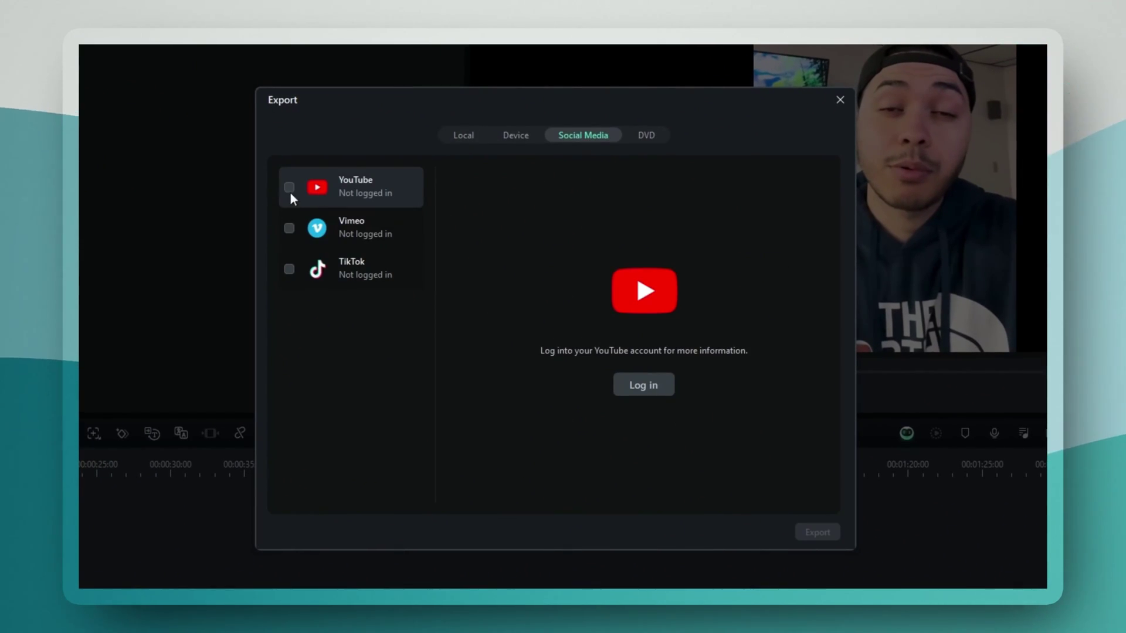
click(356, 238)
click(352, 276)
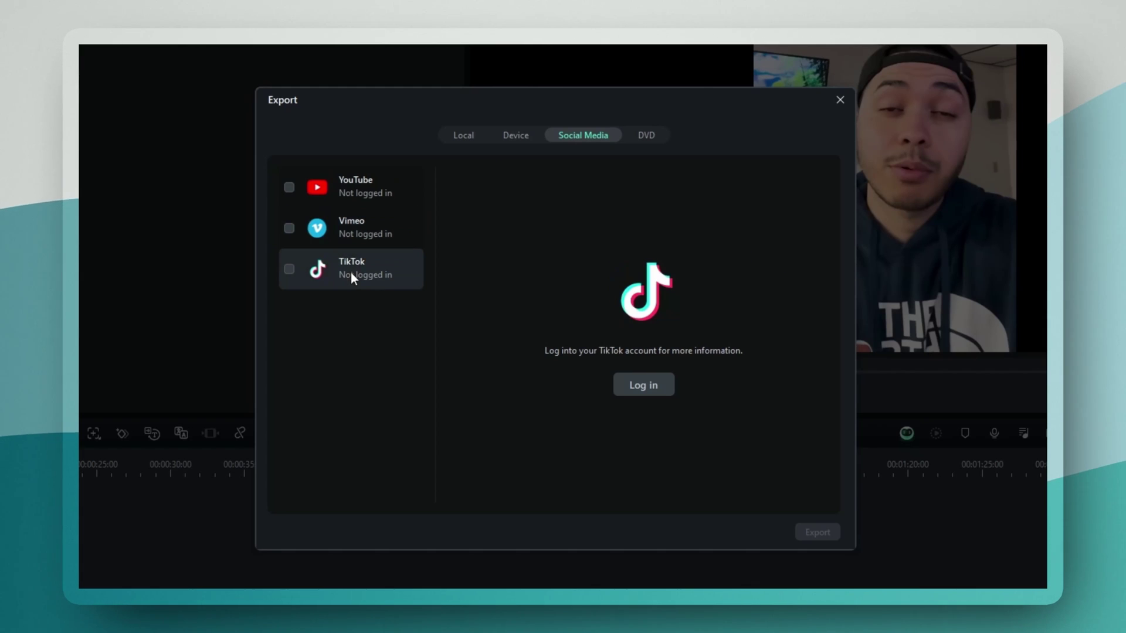